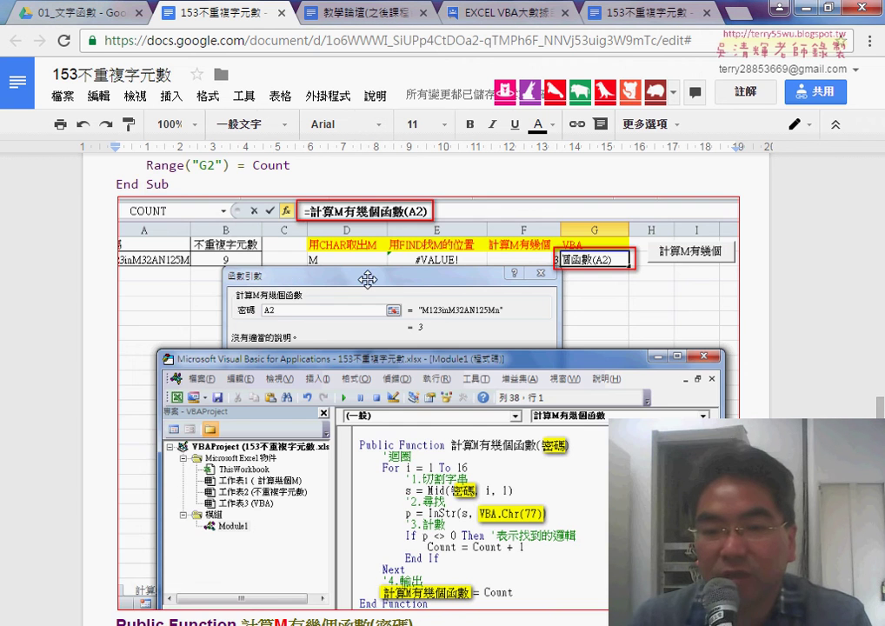
Step: Scroll the 不重複字元數 notes down past the VBA counting function code
{"action": "scroll", "coordinate": [365, 279], "scroll_direction": "up", "scroll_amount": 2}
{"action": "scroll", "coordinate": [365, 278], "scroll_direction": "up", "scroll_amount": 5}
{"action": "scroll", "coordinate": [369, 279], "scroll_direction": "up", "scroll_amount": 3}
{"action": "scroll", "coordinate": [369, 279], "scroll_direction": "down", "scroll_amount": 1}
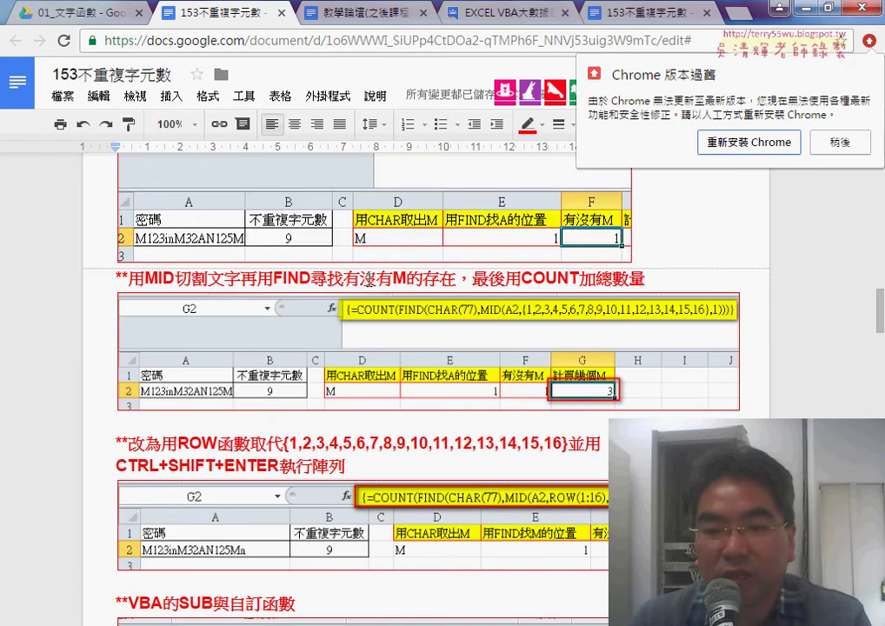
{"action": "scroll", "coordinate": [369, 279], "scroll_direction": "up", "scroll_amount": 1}
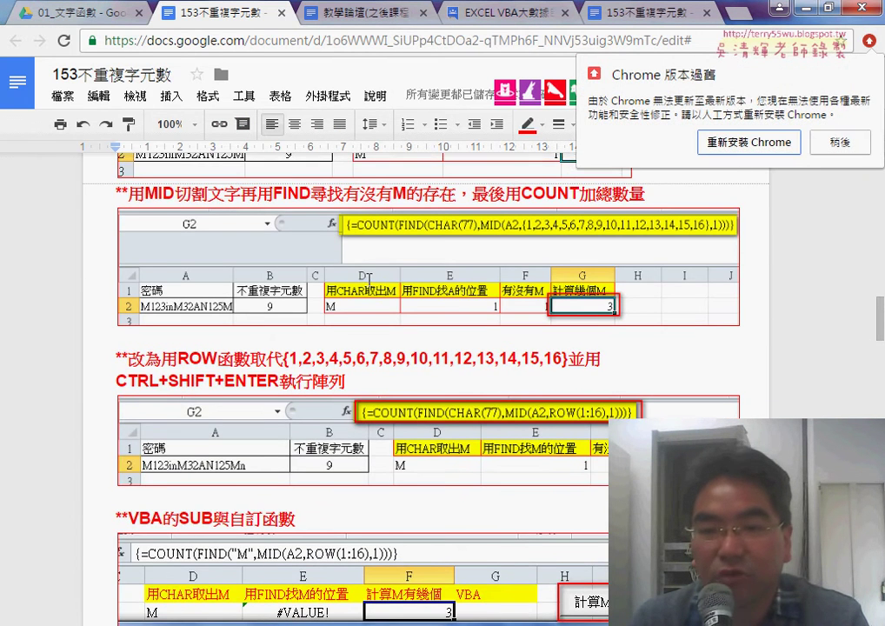
{"action": "scroll", "coordinate": [369, 279], "scroll_direction": "up", "scroll_amount": 3}
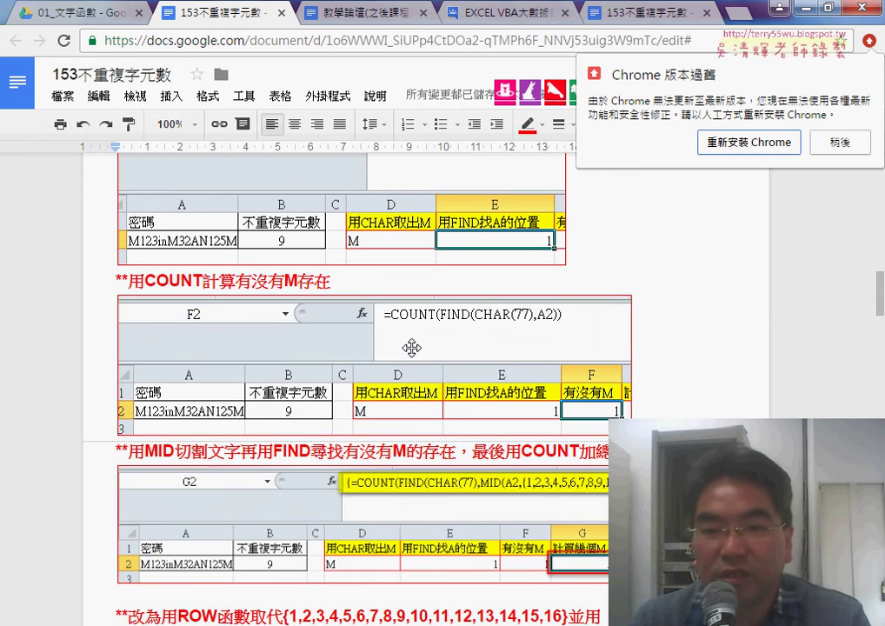
{"action": "scroll", "coordinate": [560, 368], "scroll_direction": "down", "scroll_amount": 1}
{"action": "scroll", "coordinate": [560, 368], "scroll_direction": "down", "scroll_amount": 3}
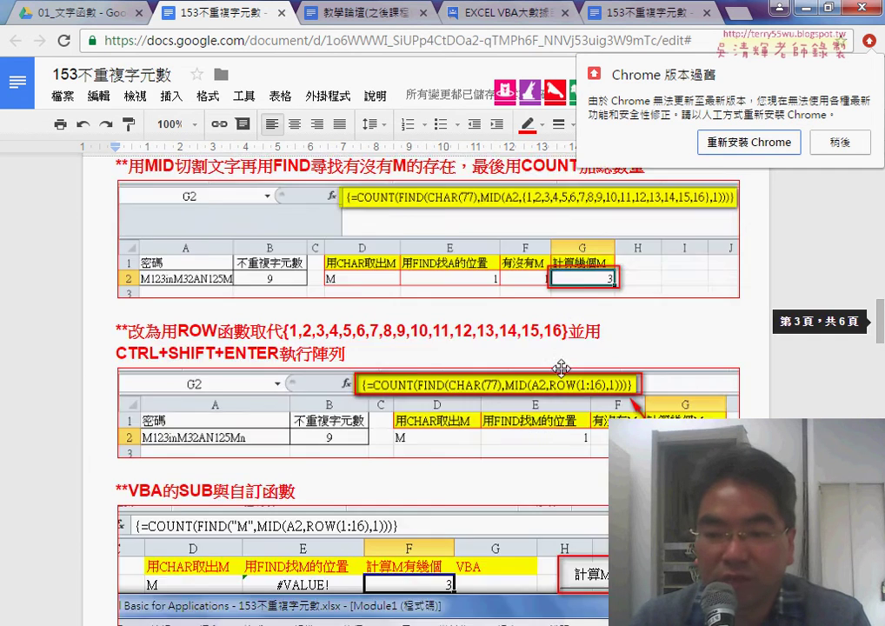
{"action": "scroll", "coordinate": [561, 368], "scroll_direction": "down", "scroll_amount": 3}
{"action": "scroll", "coordinate": [560, 368], "scroll_direction": "down", "scroll_amount": 2}
{"action": "scroll", "coordinate": [561, 368], "scroll_direction": "down", "scroll_amount": 4}
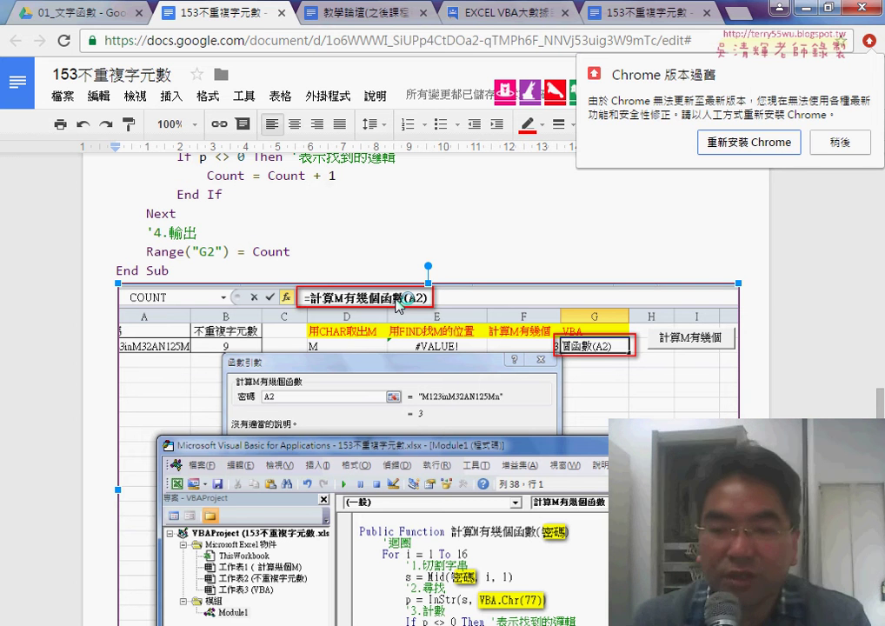
{"action": "scroll", "coordinate": [398, 304], "scroll_direction": "down", "scroll_amount": 4}
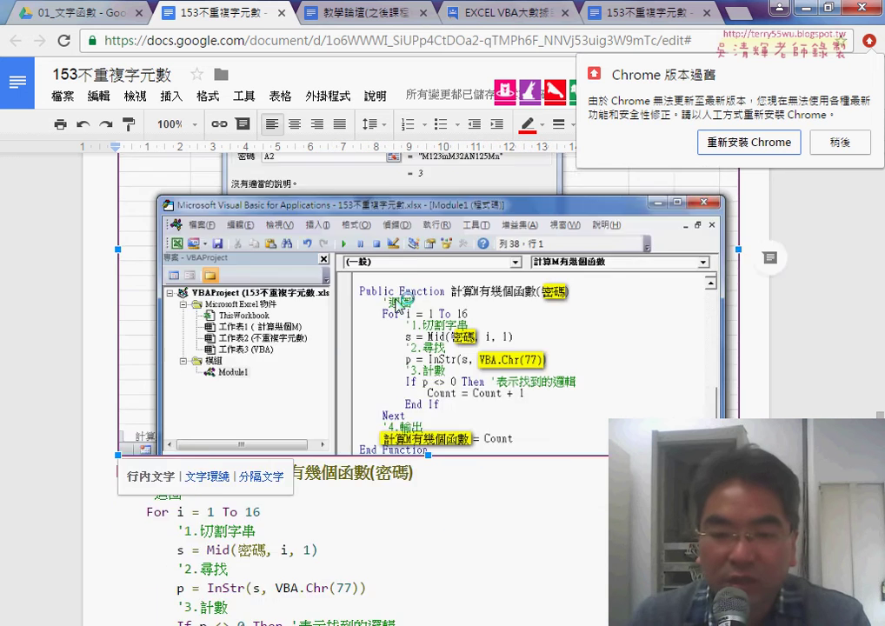
Step: Deselect the embedded screenshot and continue to the digit, uppercase and lowercase counting sections
{"action": "left_click", "coordinate": [502, 407]}
{"action": "scroll", "coordinate": [504, 407], "scroll_direction": "down", "scroll_amount": 5}
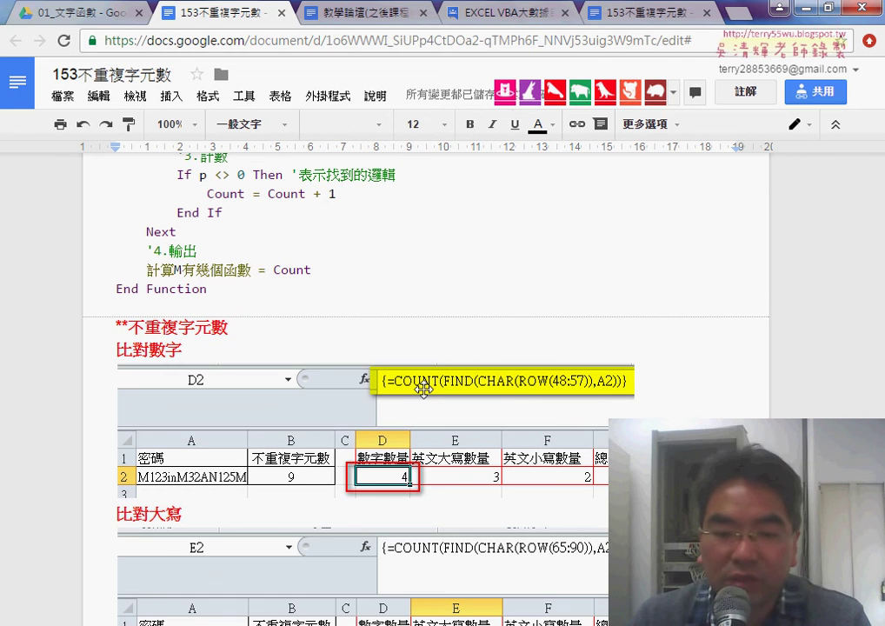
{"action": "scroll", "coordinate": [424, 389], "scroll_direction": "down", "scroll_amount": 1}
{"action": "scroll", "coordinate": [343, 447], "scroll_direction": "down", "scroll_amount": 1}
{"action": "scroll", "coordinate": [400, 452], "scroll_direction": "down", "scroll_amount": 1}
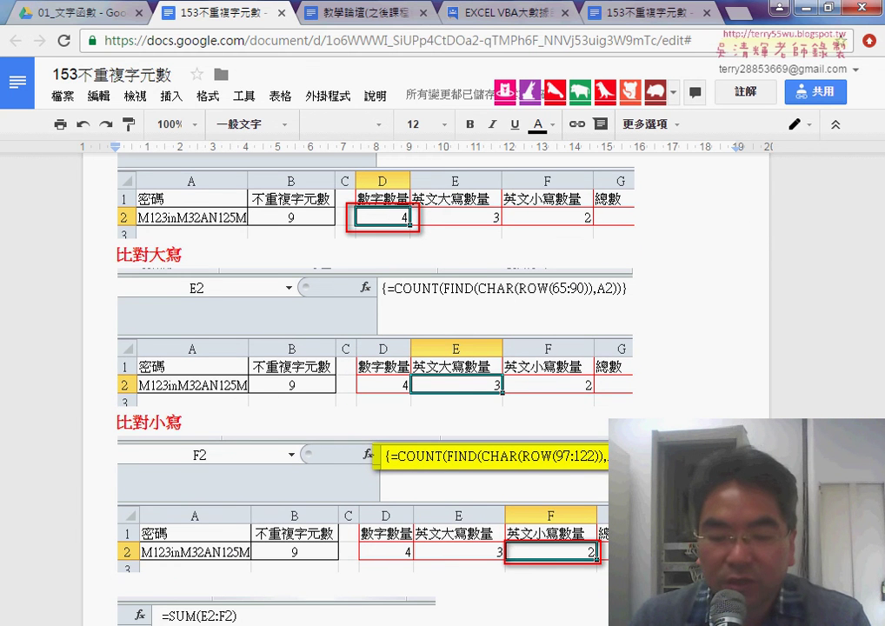
Step: In Excel, go via the 計算幾個M sheet back to 不重複字元數, inspecting A2 and D2
{"action": "left_click", "coordinate": [253, 552]}
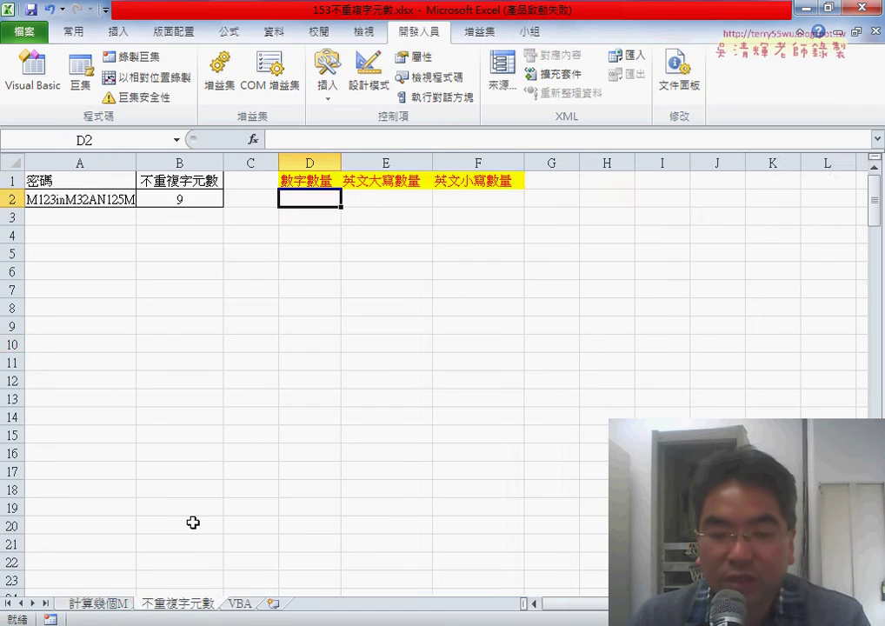
{"action": "left_click", "coordinate": [101, 604]}
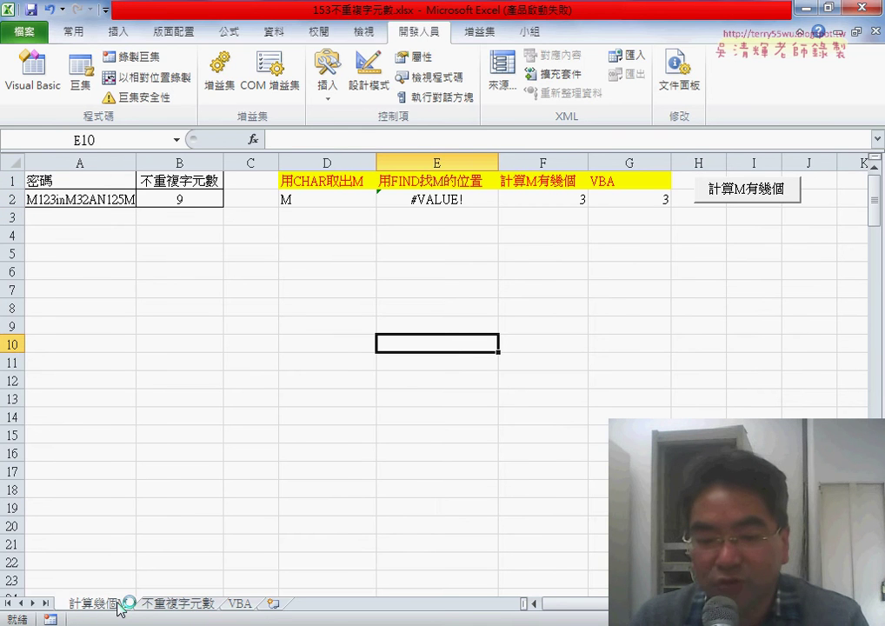
{"action": "left_click", "coordinate": [190, 607]}
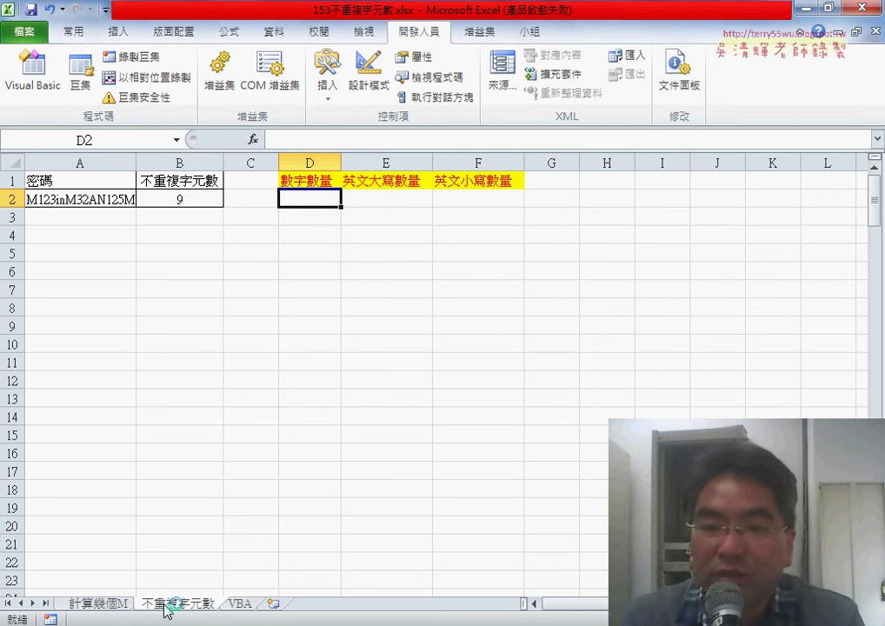
{"action": "left_click", "coordinate": [90, 199]}
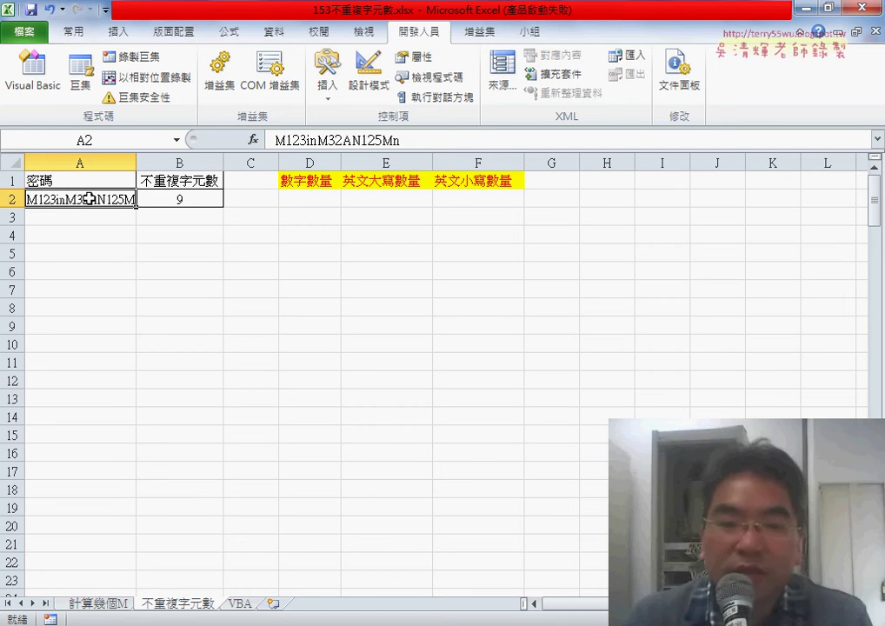
{"action": "left_click", "coordinate": [327, 193]}
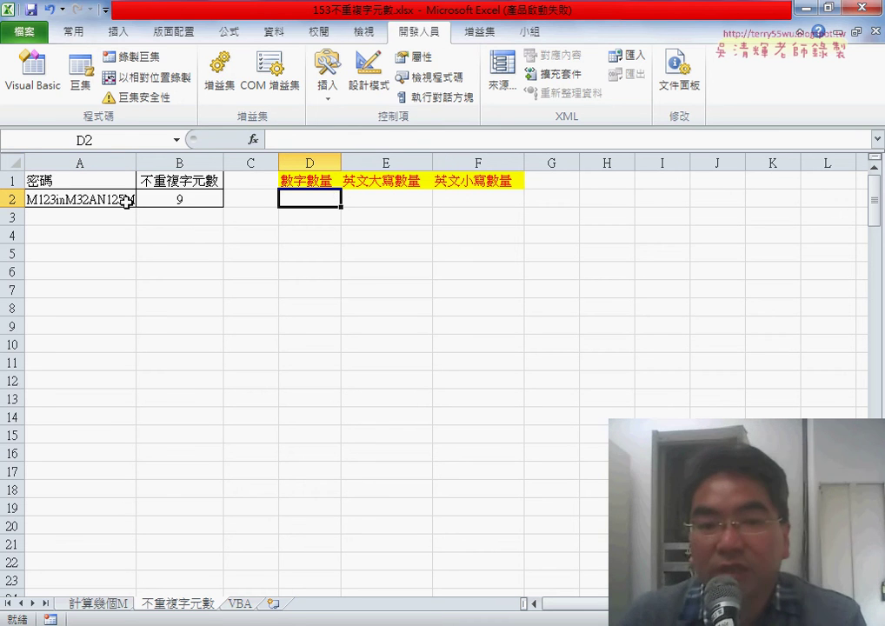
Step: Widen column A to fit the A2 string, then mark A2 in red with an arrow to D2
{"action": "left_click_drag", "start_coordinate": [136, 153], "coordinate": [152, 153]}
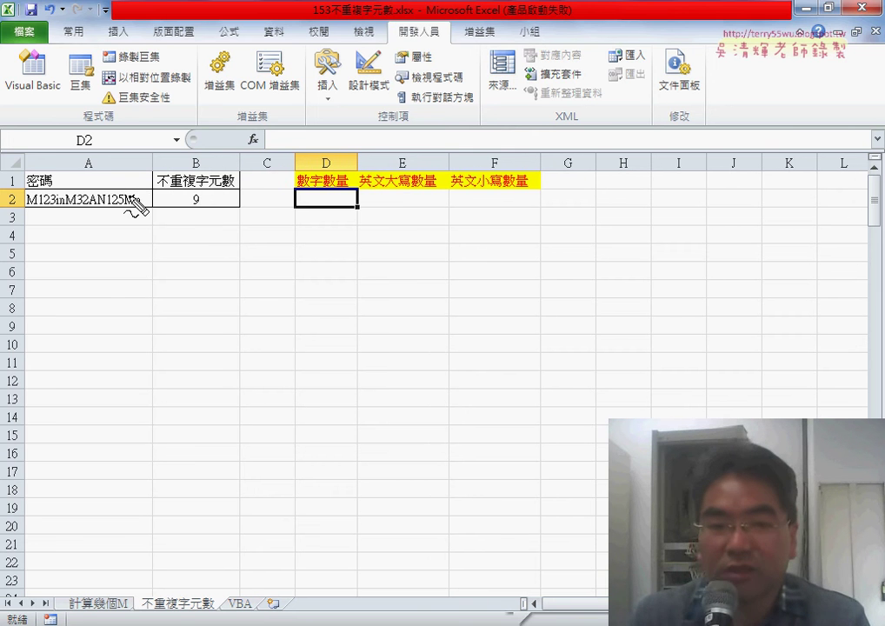
{"action": "left_click_drag", "start_coordinate": [138, 206], "coordinate": [27, 209]}
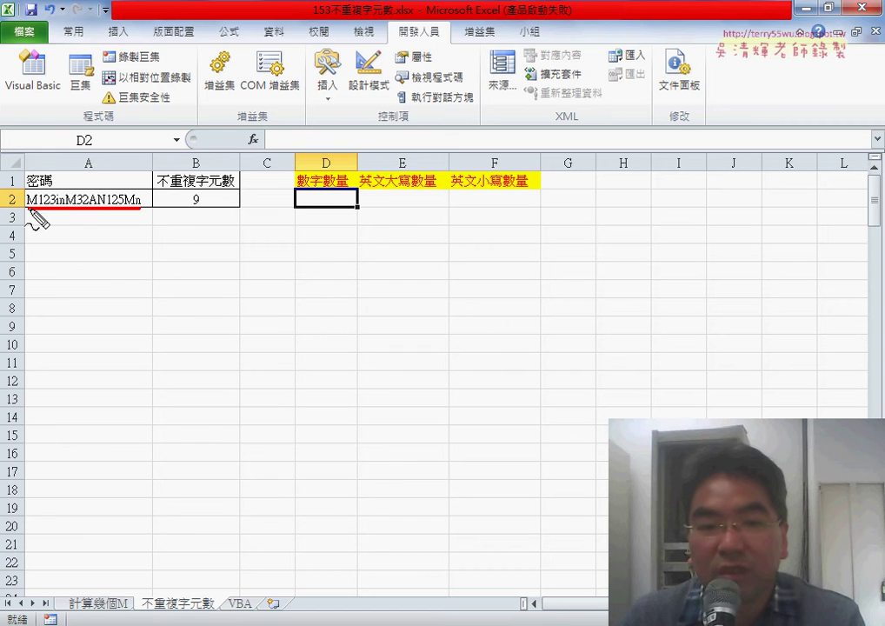
{"action": "mouse_move", "coordinate": [93, 211]}
{"action": "left_mouse_down"}
{"action": "mouse_move", "coordinate": [140, 240]}
{"action": "mouse_move", "coordinate": [303, 209]}
{"action": "mouse_move", "coordinate": [310, 221]}
{"action": "left_mouse_up"}
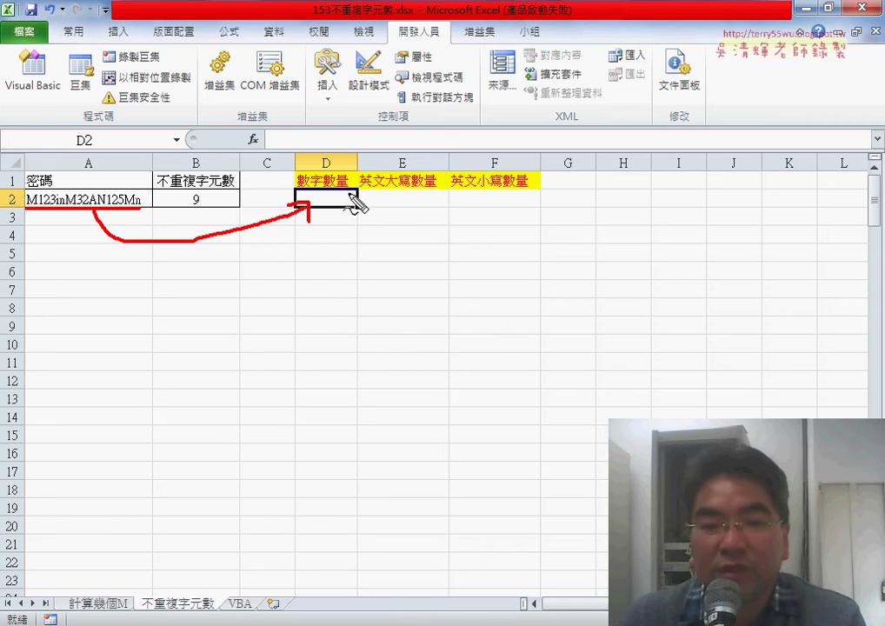
Step: Circle E2 and F2 in red, clear the marks, and return to the Google Docs notes
{"action": "left_click_drag", "start_coordinate": [365, 199], "coordinate": [421, 217]}
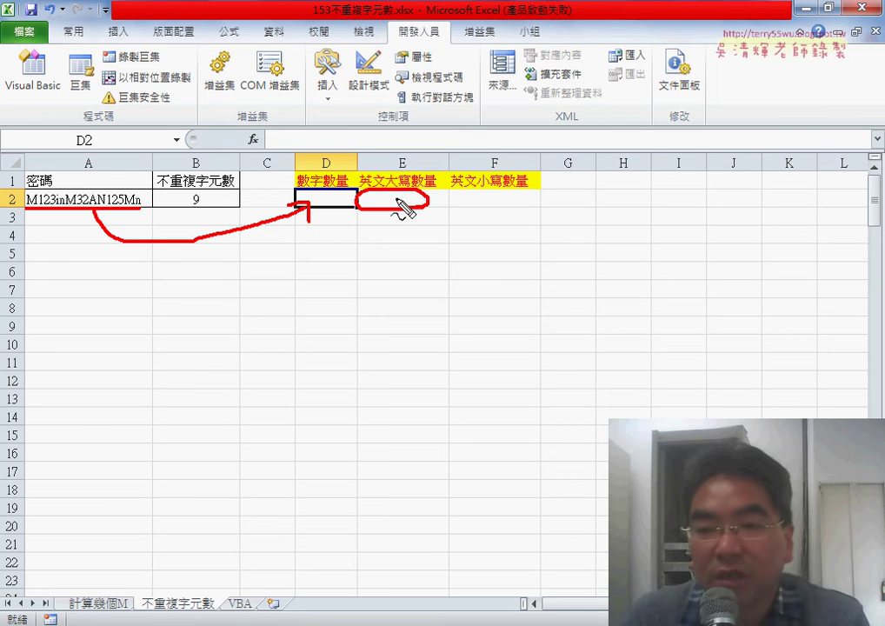
{"action": "left_click_drag", "start_coordinate": [518, 195], "coordinate": [519, 209]}
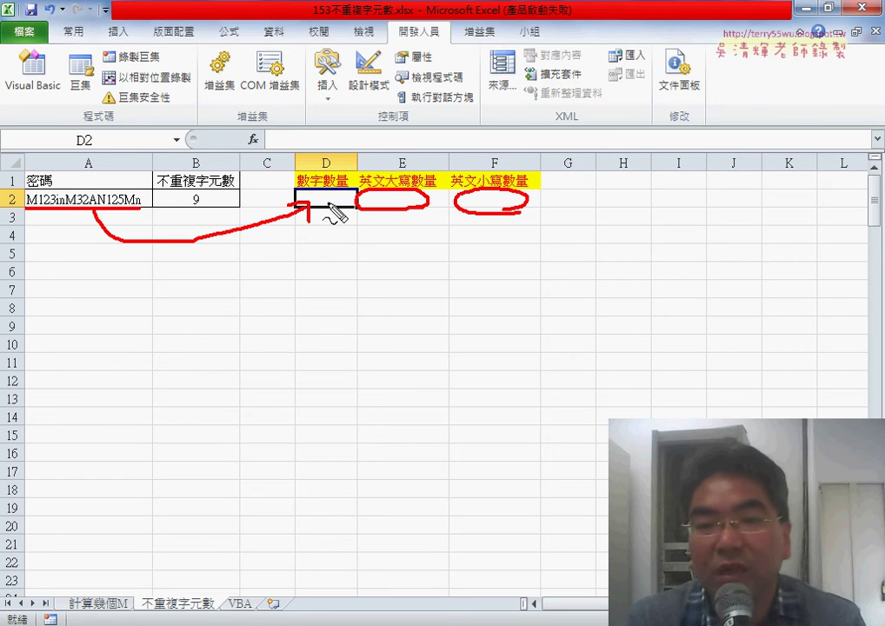
{"action": "key", "text": "Escape"}
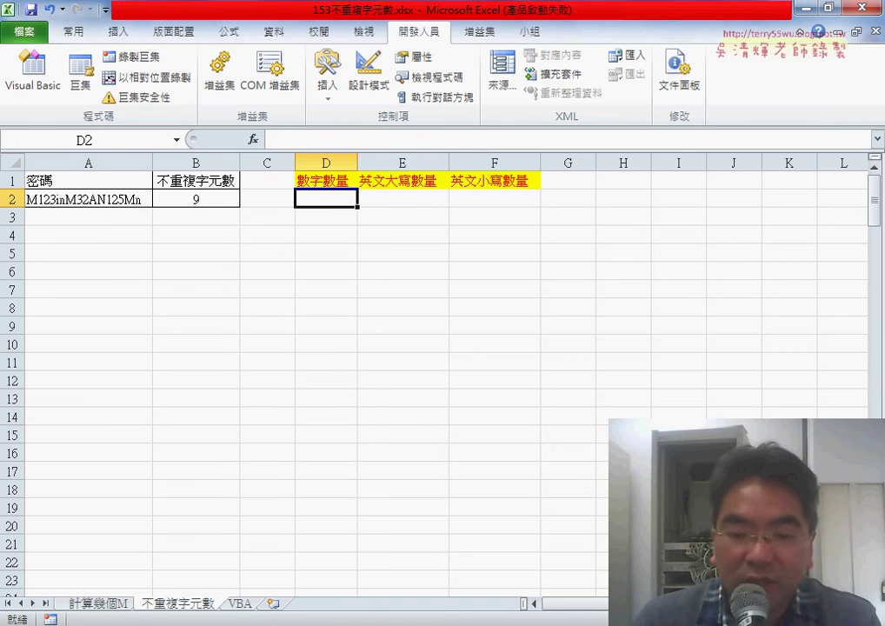
{"action": "left_click", "coordinate": [213, 544]}
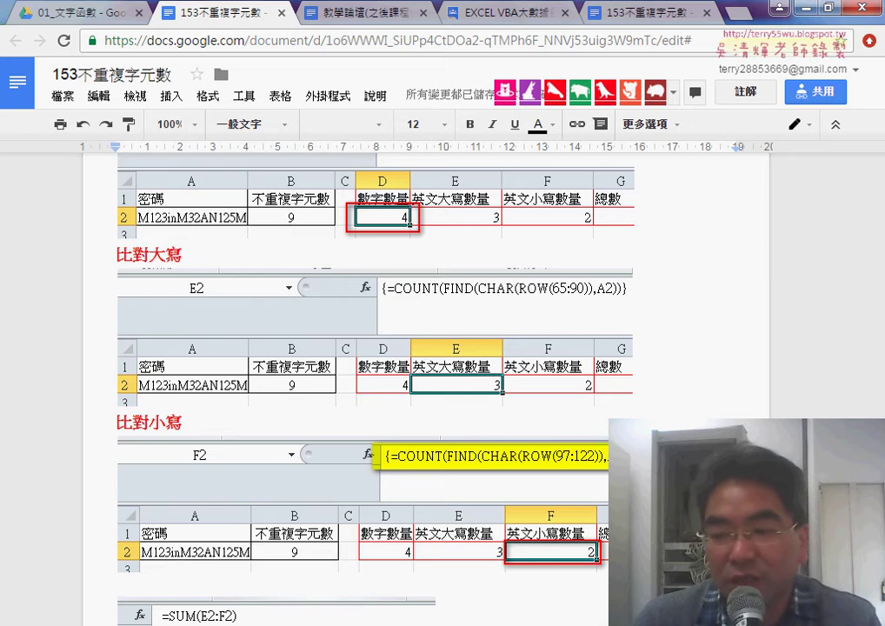
Step: Scroll up to the ASCII table, mark the digit codes 48–57, clear the marks, and return to Excel
{"action": "mouse_move", "coordinate": [881, 252]}
{"action": "left_mouse_down"}
{"action": "mouse_move", "coordinate": [879, 174]}
{"action": "mouse_move", "coordinate": [879, 182]}
{"action": "left_mouse_up"}
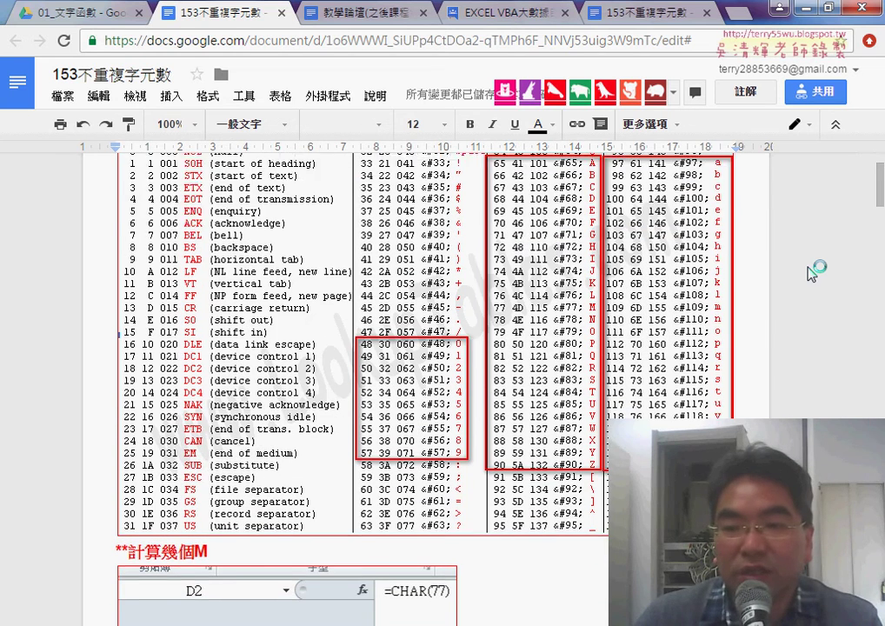
{"action": "scroll", "coordinate": [815, 211], "scroll_direction": "up", "scroll_amount": 1}
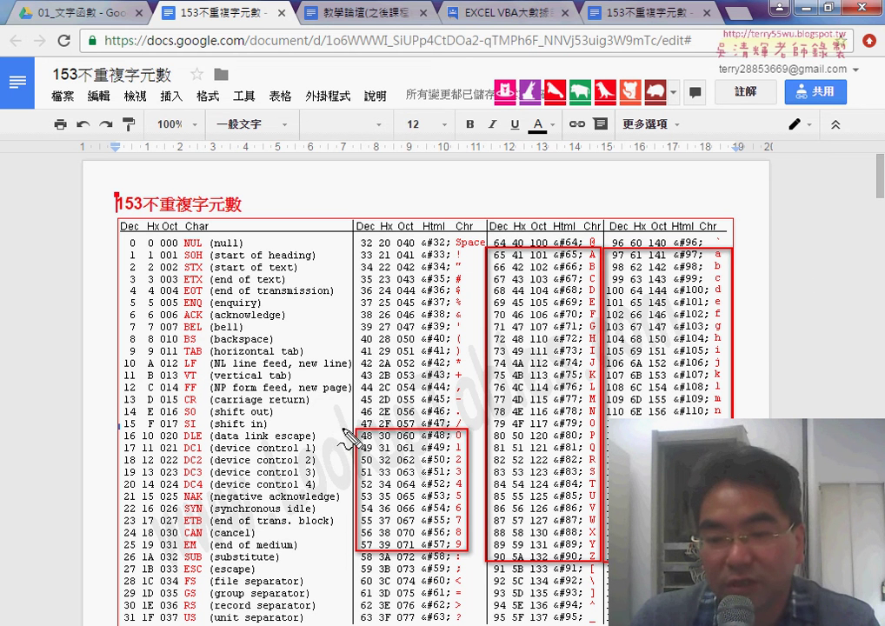
{"action": "left_click_drag", "start_coordinate": [344, 428], "coordinate": [375, 428]}
{"action": "left_click_drag", "start_coordinate": [349, 552], "coordinate": [398, 551]}
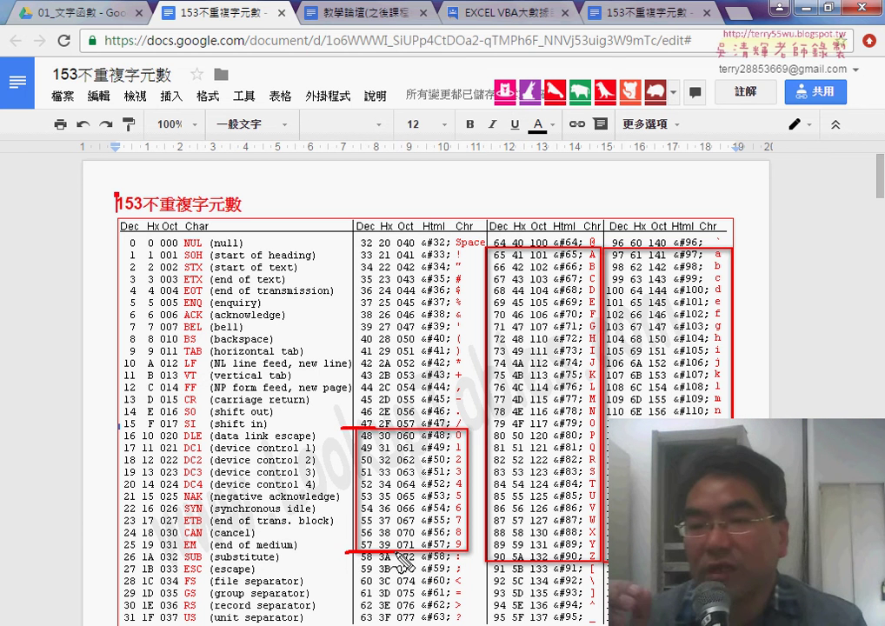
{"action": "key", "text": "Escape"}
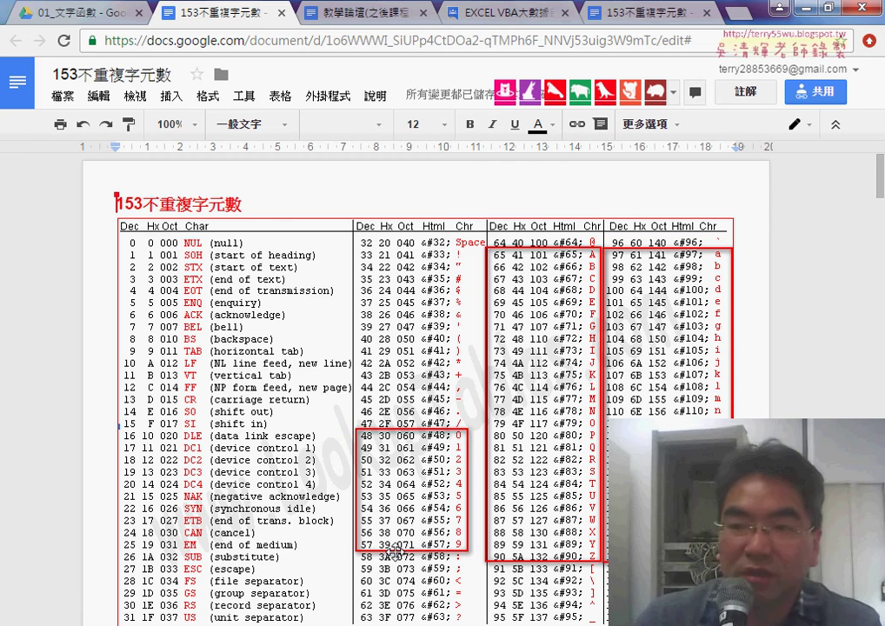
{"action": "key", "text": "alt+Tab"}
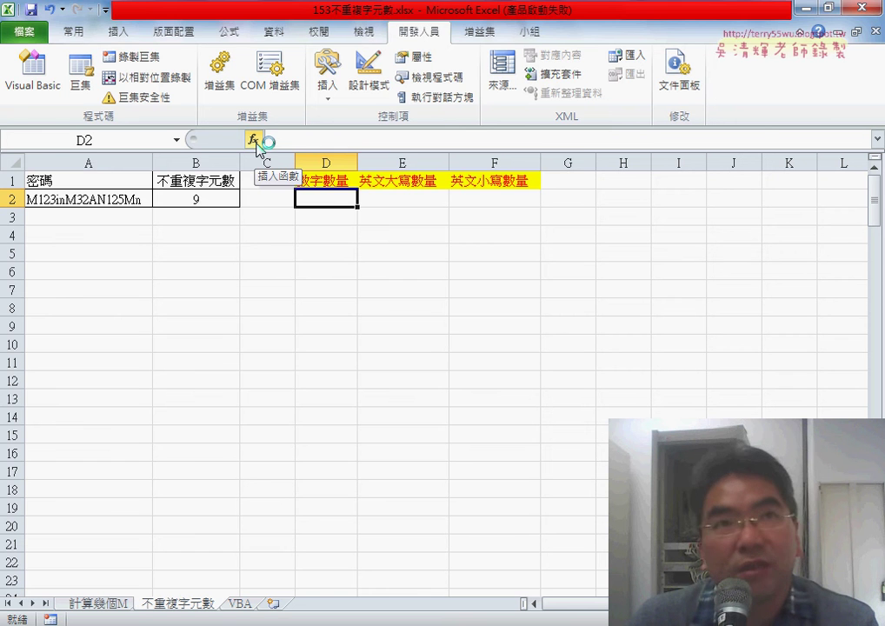
Step: Enter =FIND("0",A2) in D2 through the FIND Function Arguments dialog, returning #VALUE!
{"action": "left_click", "coordinate": [253, 140]}
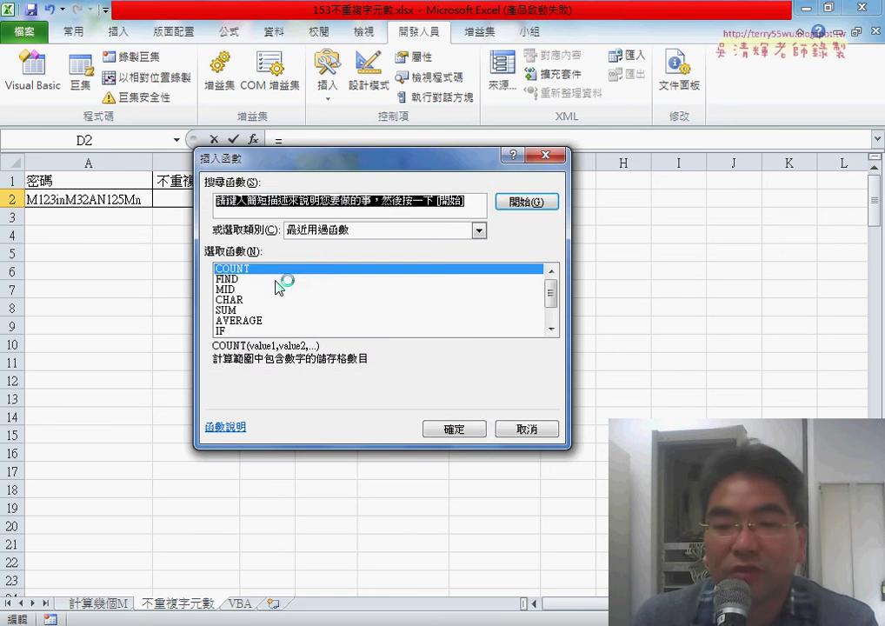
{"action": "double_click", "coordinate": [346, 278]}
{"action": "type", "text": "\"0"}
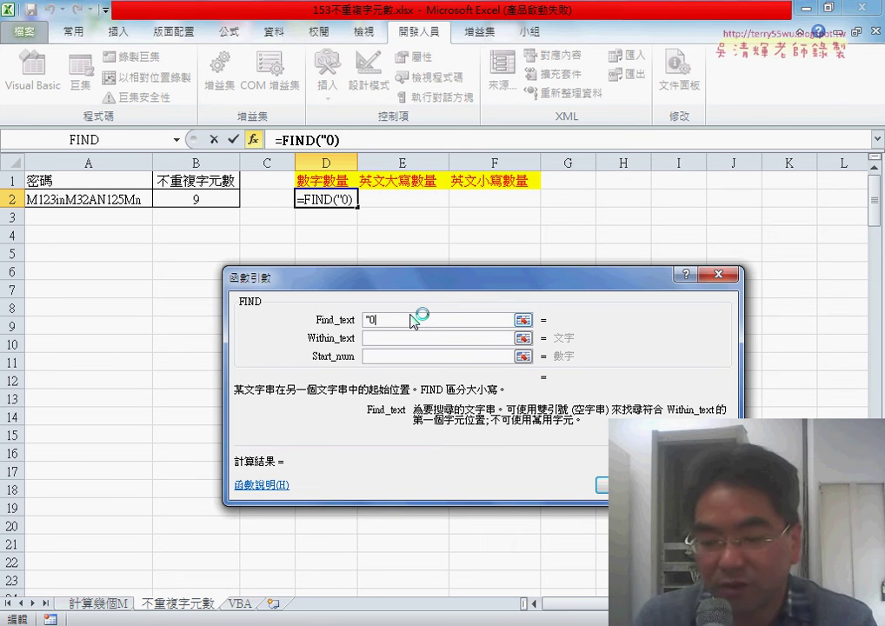
{"action": "type", "text": "\""}
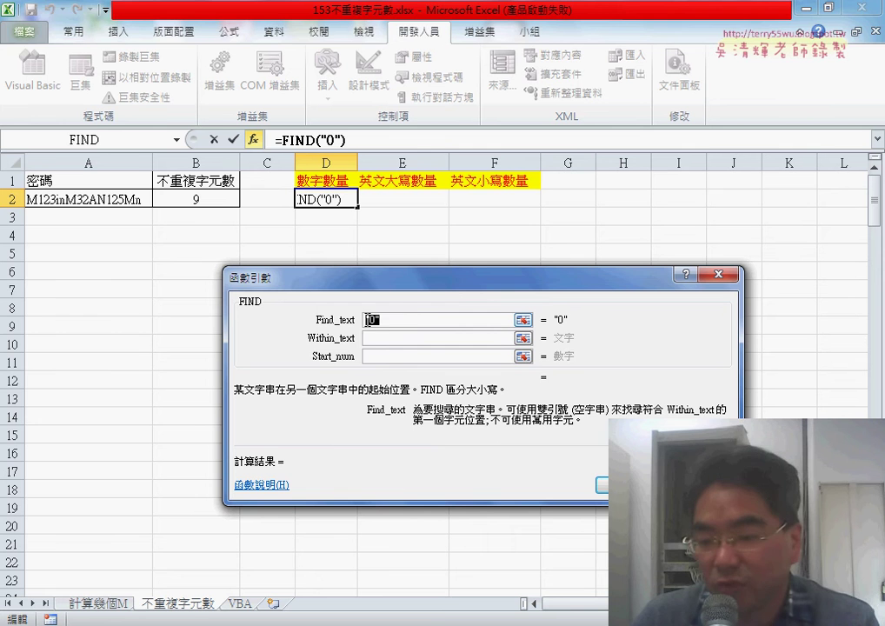
{"action": "type", "text": "0"}
{"action": "left_click", "coordinate": [368, 338]}
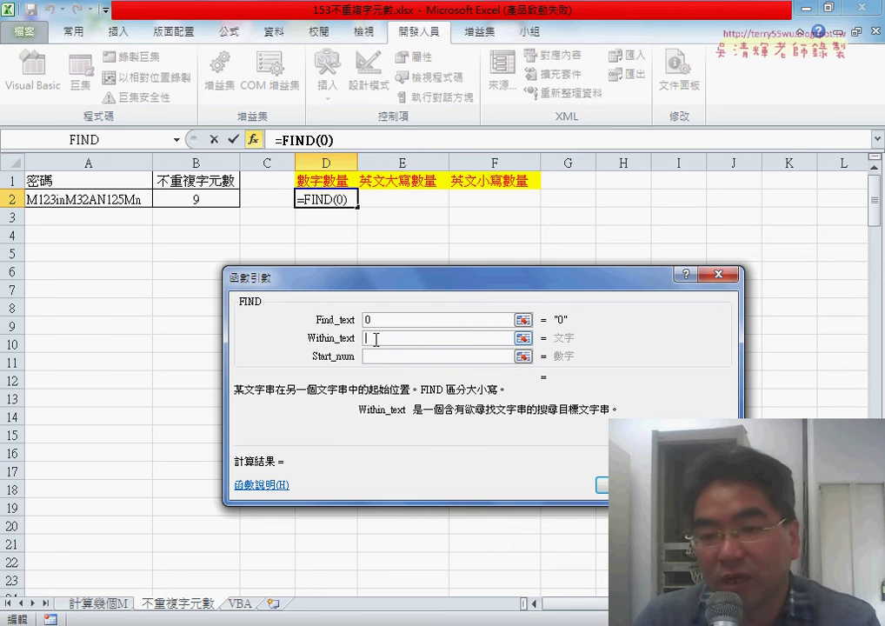
{"action": "left_click", "coordinate": [368, 321]}
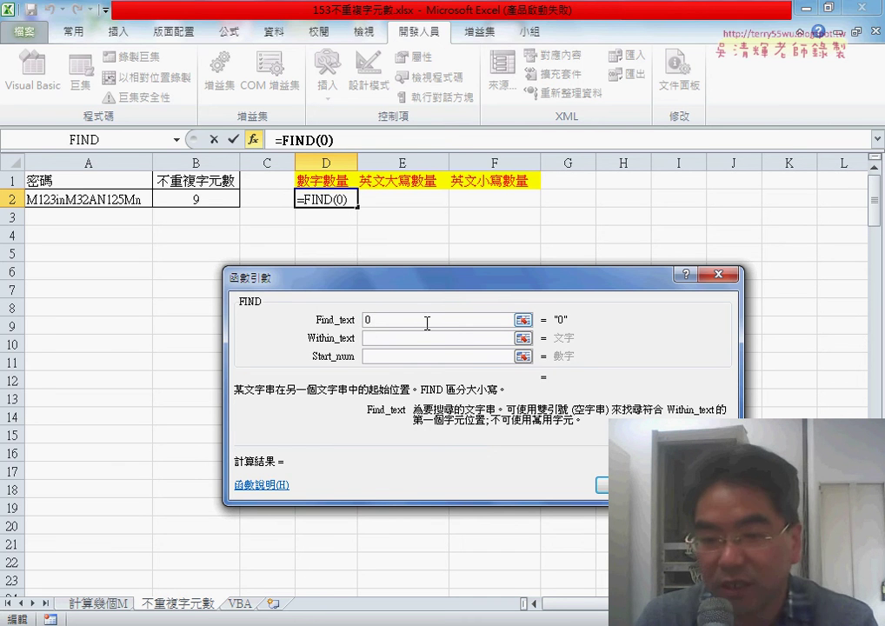
{"action": "type", "text": "\"0\""}
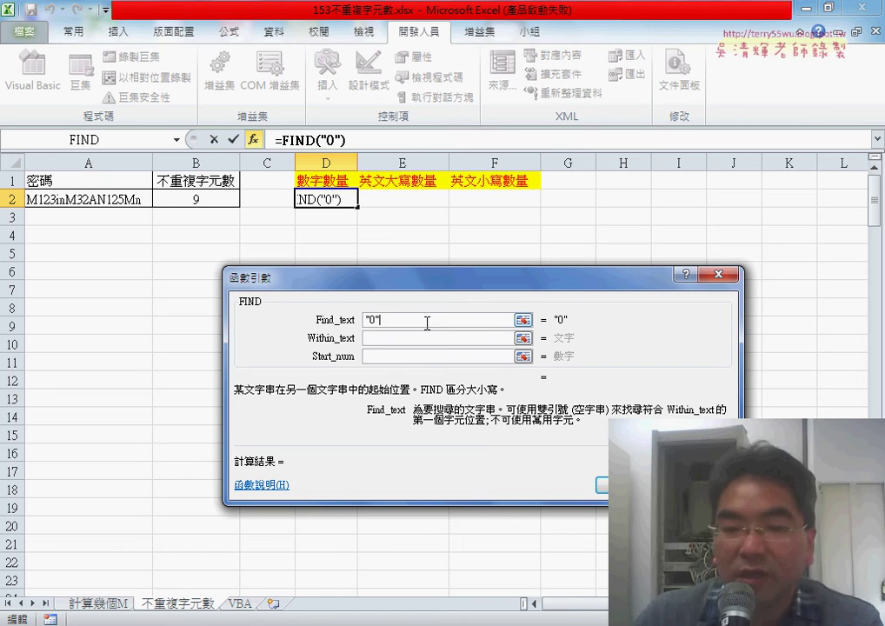
{"action": "left_click", "coordinate": [411, 340]}
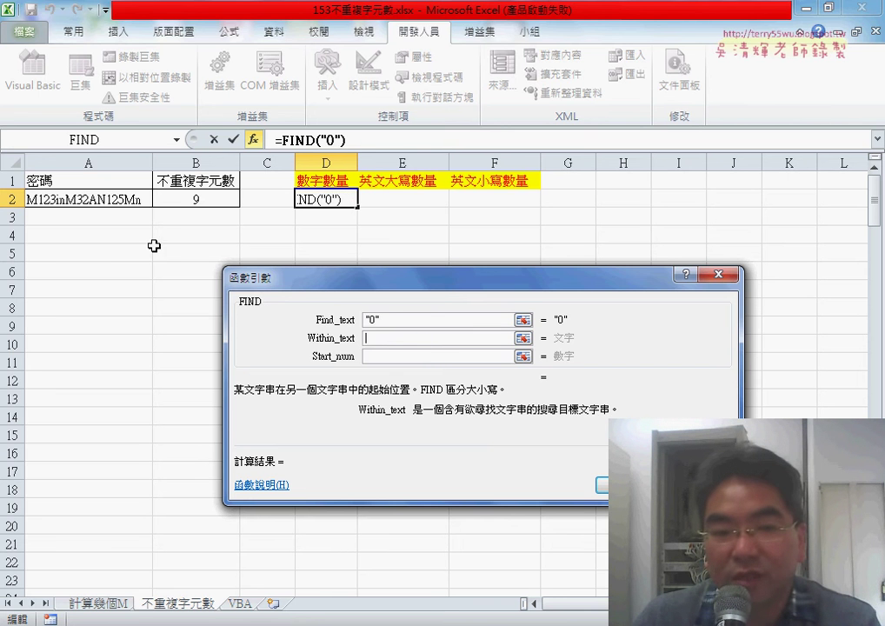
{"action": "left_click", "coordinate": [84, 200]}
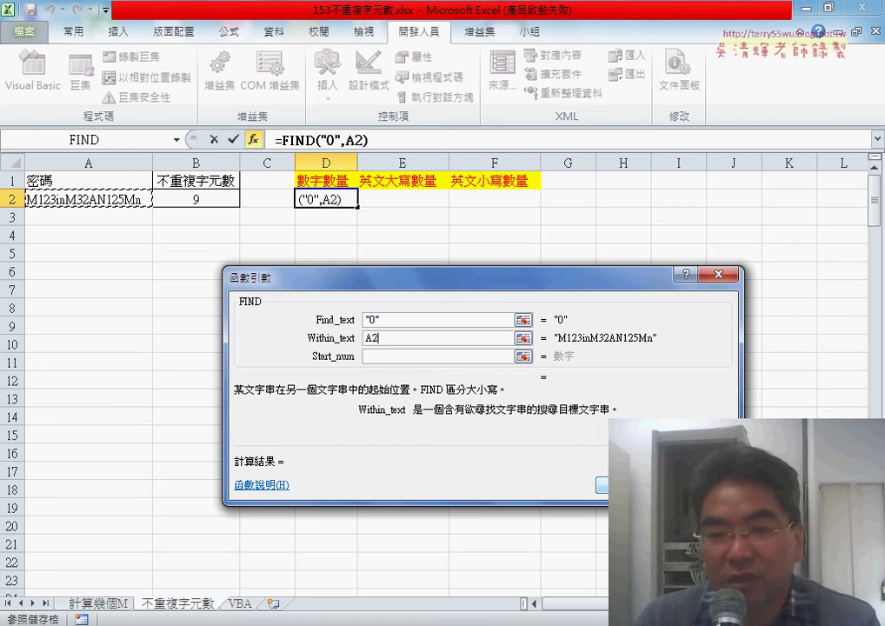
{"action": "key", "text": "Return"}
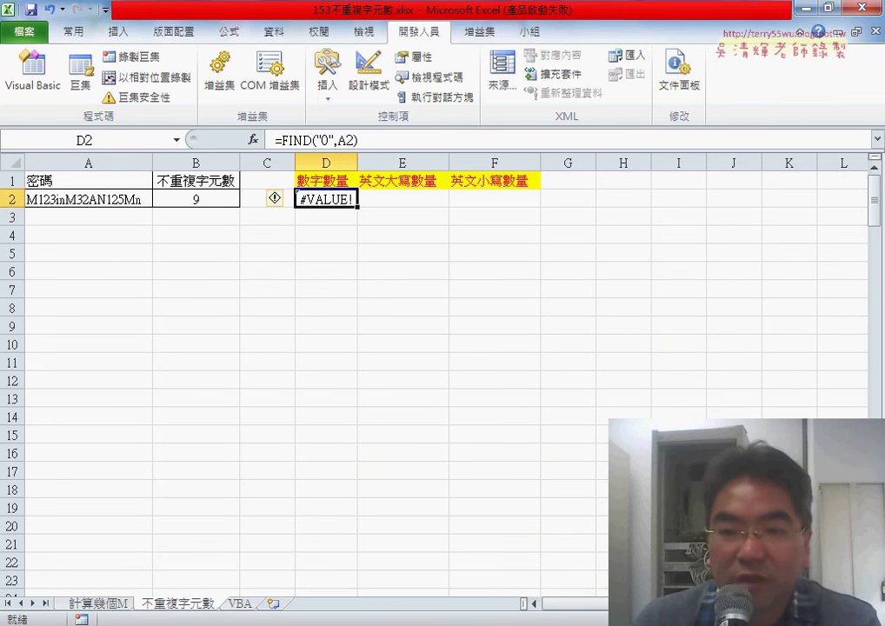
Step: Test D2's FIND formula with "1" and then "2" as the search character
{"action": "left_click", "coordinate": [324, 140]}
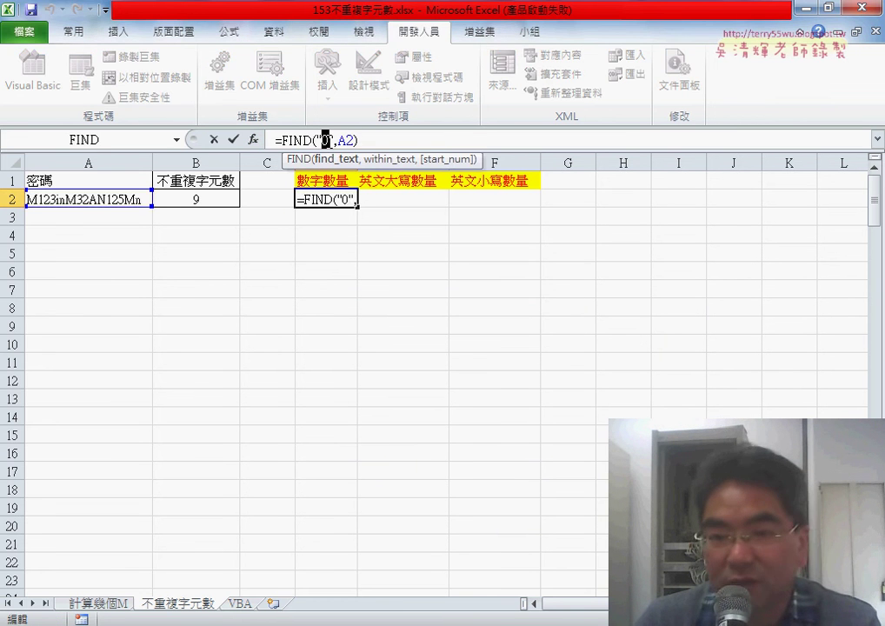
{"action": "type", "text": "1"}
{"action": "left_click", "coordinate": [233, 139]}
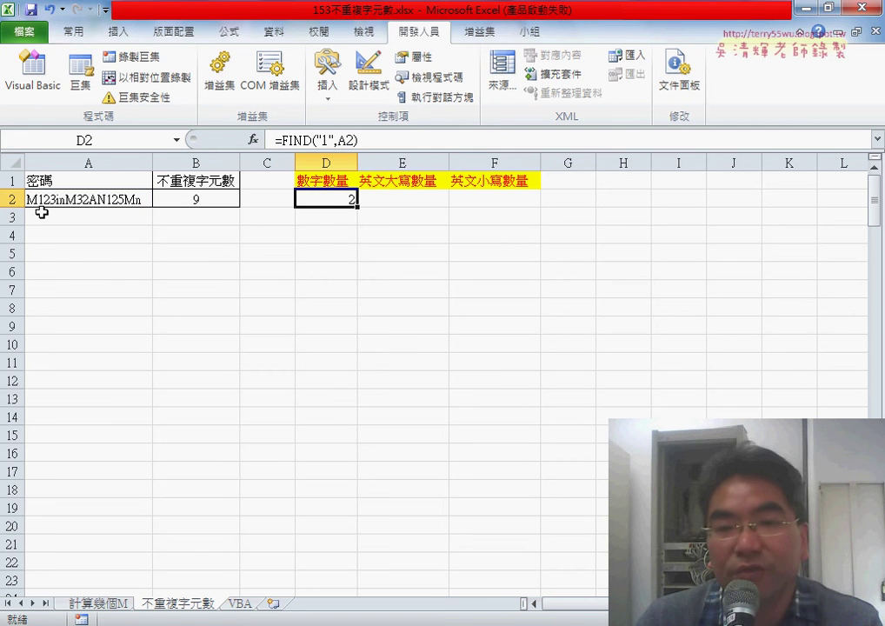
{"action": "double_click", "coordinate": [320, 140]}
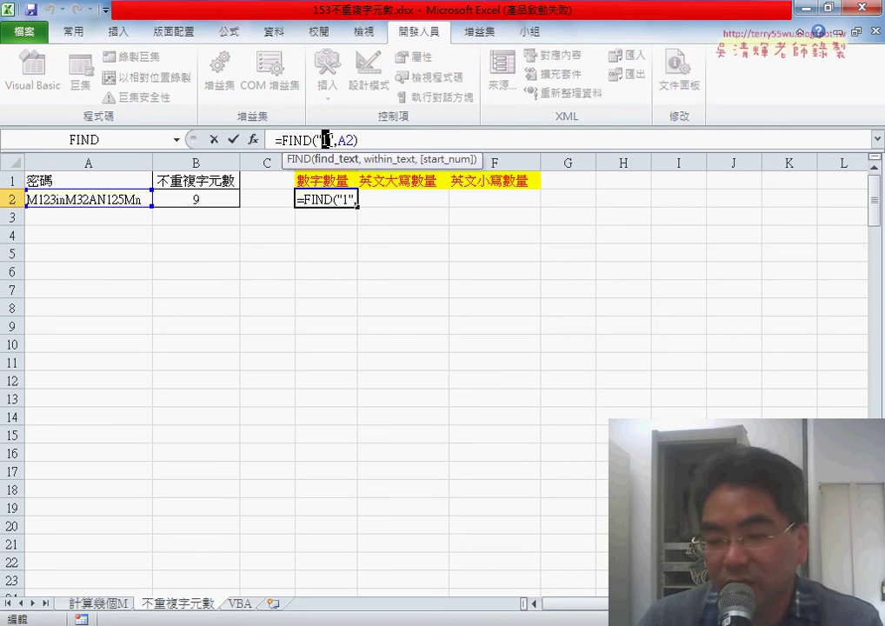
{"action": "type", "text": "2"}
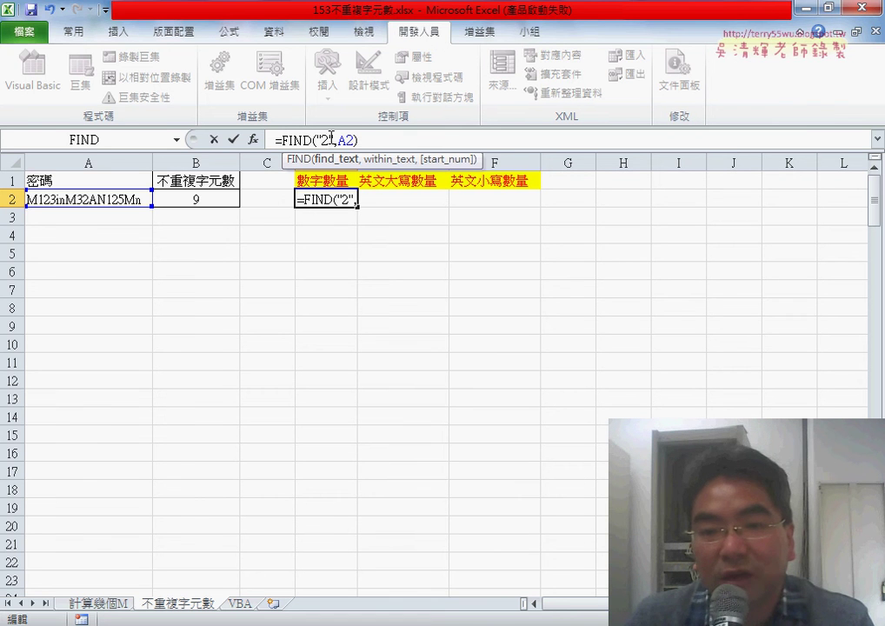
Step: Replace the quoted digit with CHAR(48), making D2 =FIND(CHAR(48),A2)
{"action": "double_click", "coordinate": [326, 139]}
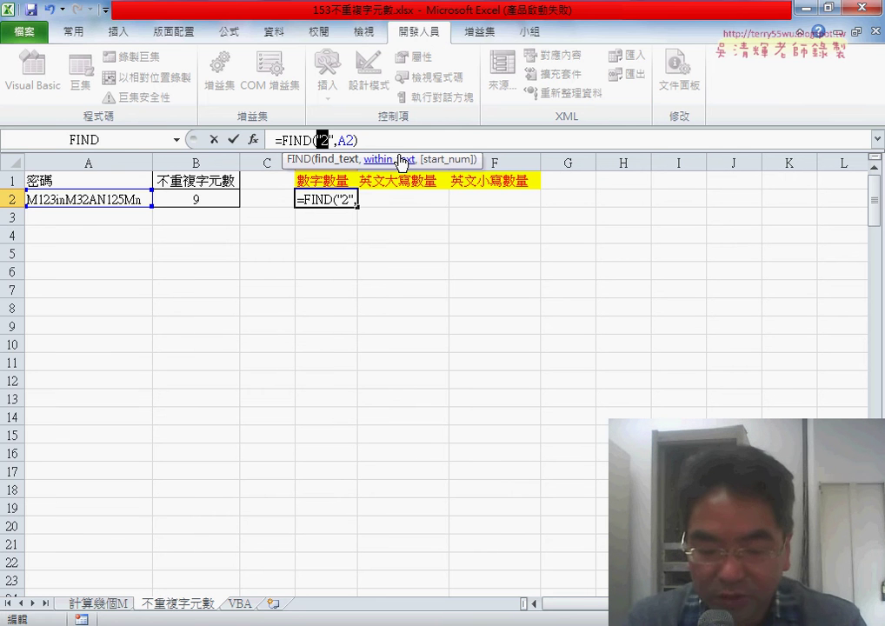
{"action": "type", "text": "ch"}
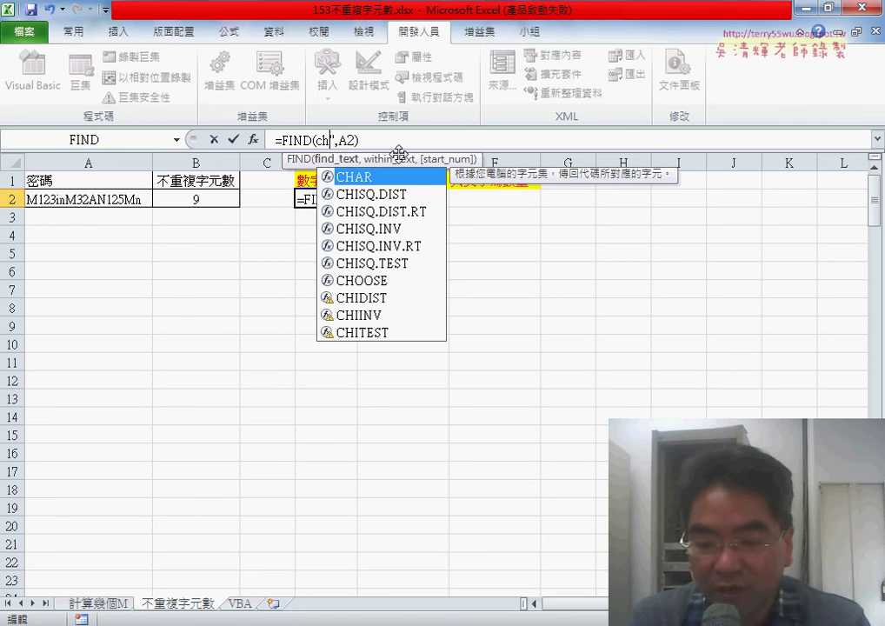
{"action": "key", "text": "Delete"}
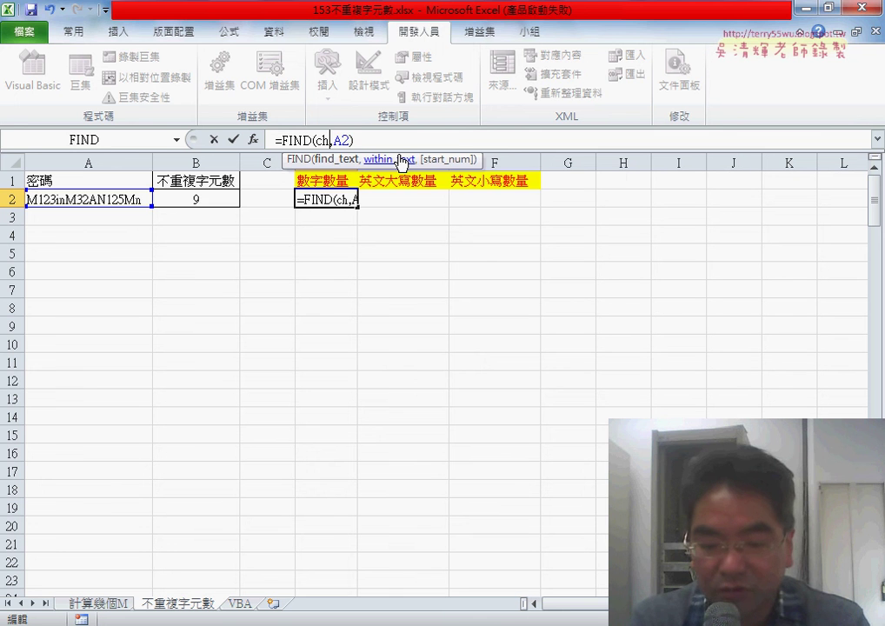
{"action": "type", "text": "ar("}
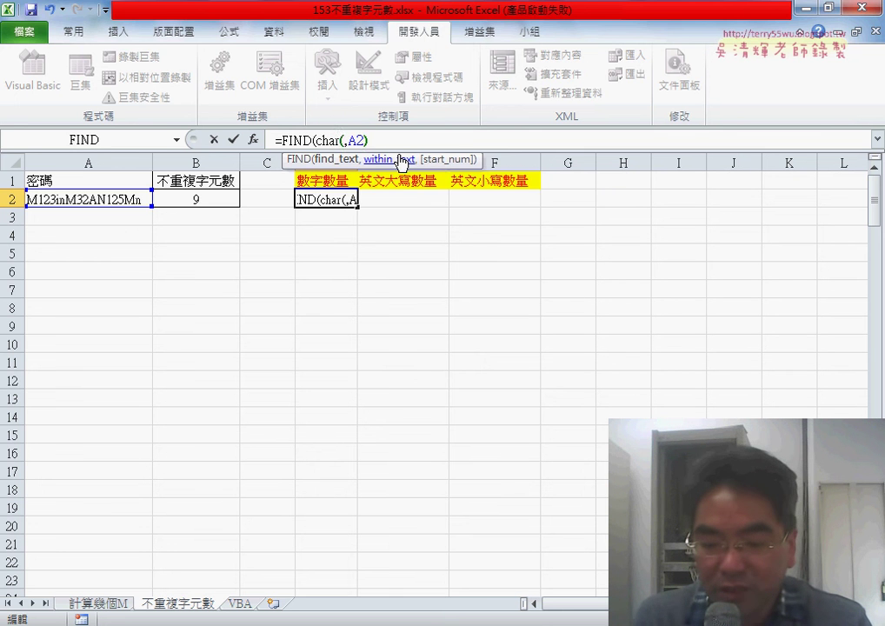
{"action": "type", "text": ")"}
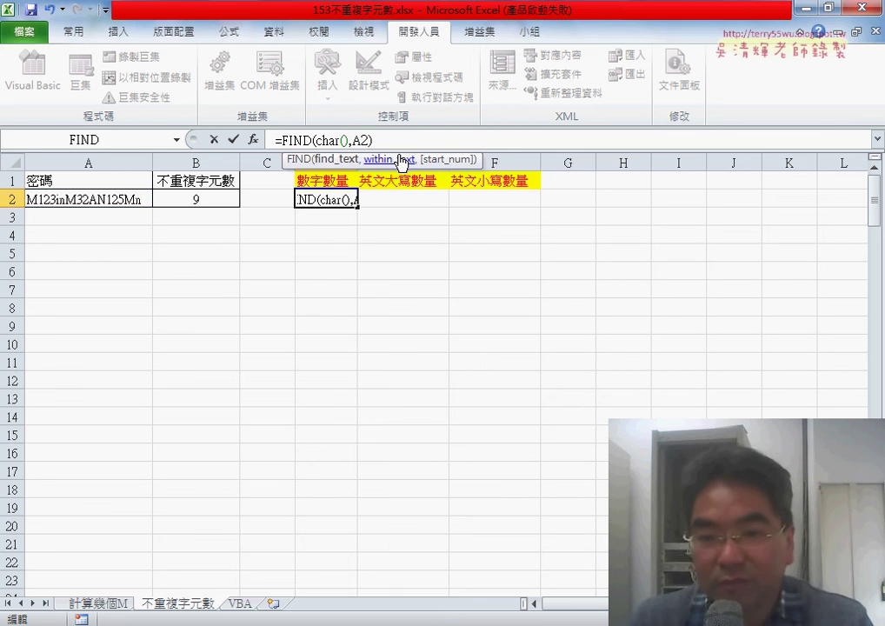
{"action": "left_click", "coordinate": [345, 140]}
{"action": "type", "text": "48"}
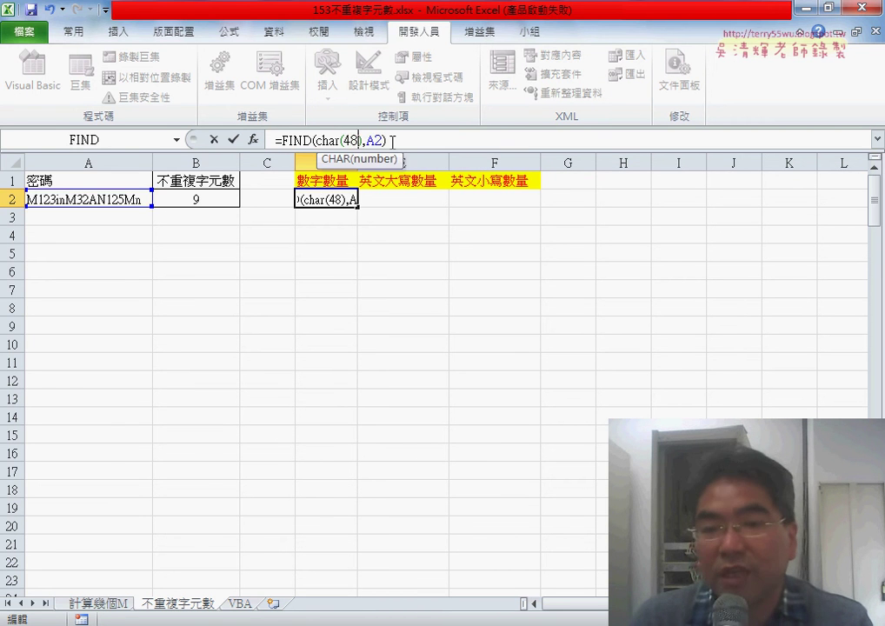
{"action": "key", "text": "Return"}
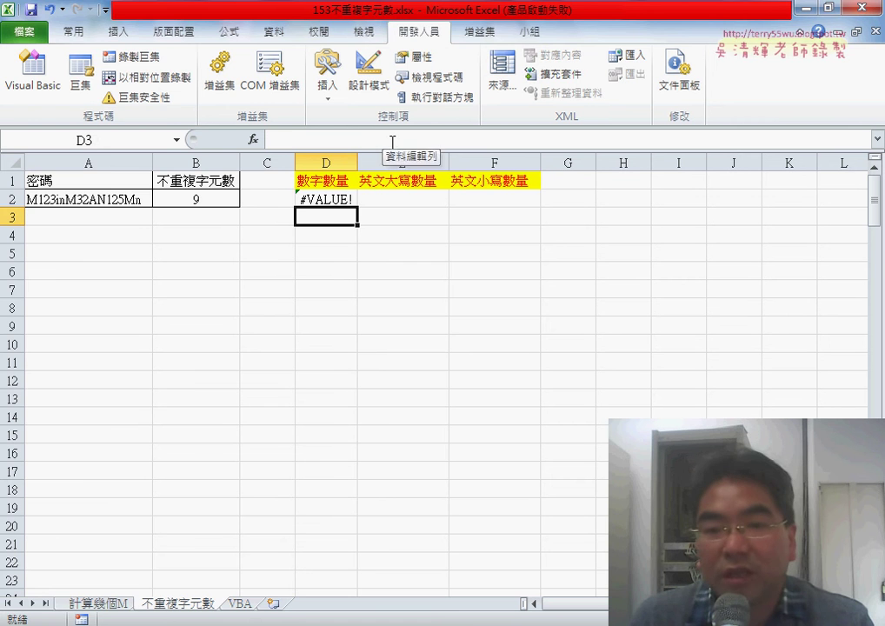
{"action": "key", "text": "Up"}
Step: Replace 48 with ROW(48:57) so D2 reads =FIND(CHAR(ROW(48:57)),A2)
{"action": "double_click", "coordinate": [363, 140]}
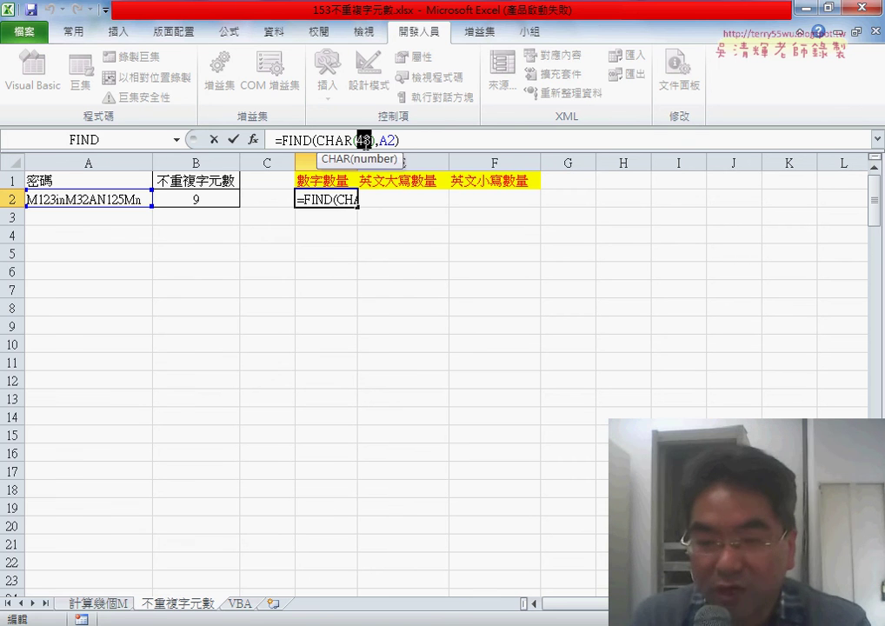
{"action": "type", "text": "{}"}
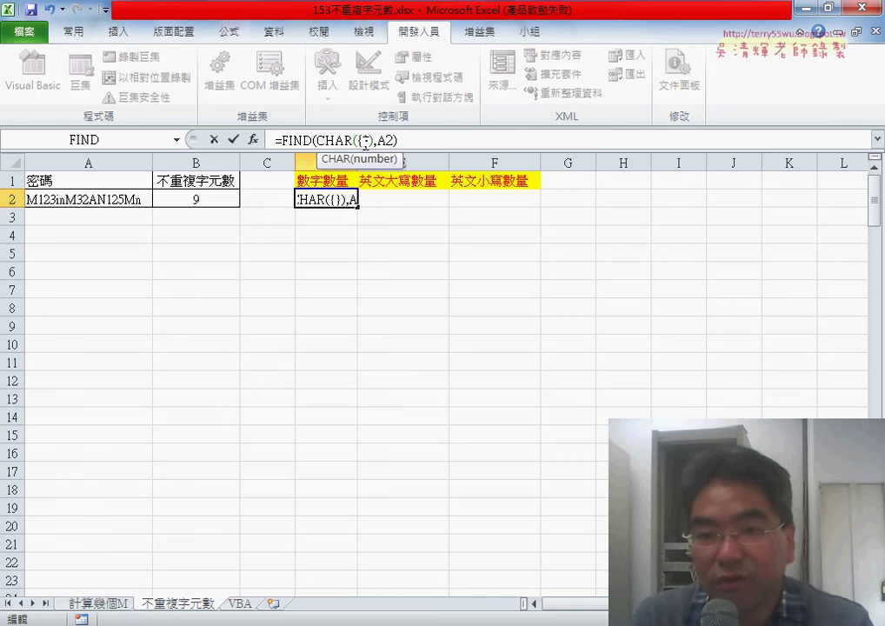
{"action": "key", "text": "BackSpace"}
{"action": "key", "text": "BackSpace"}
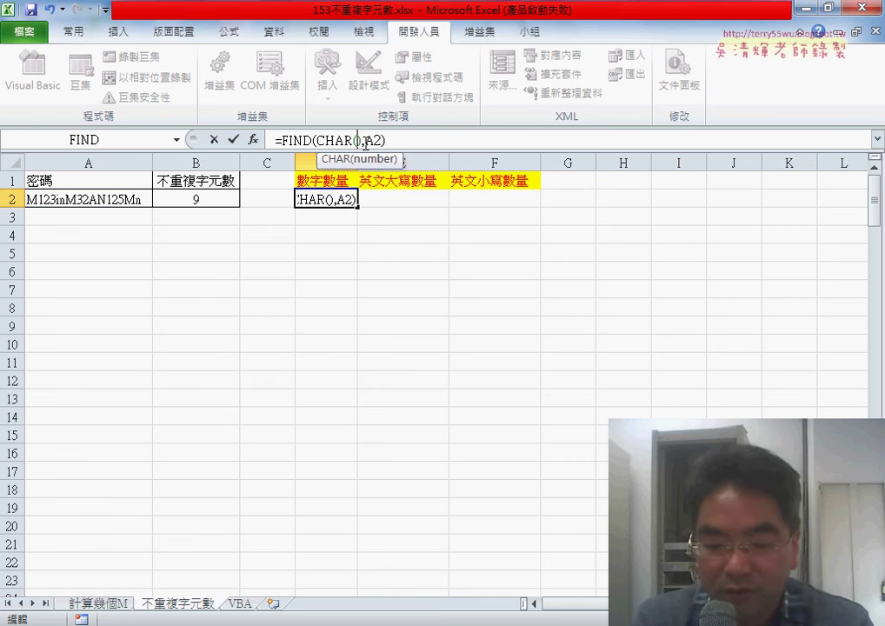
{"action": "type", "text": "row"}
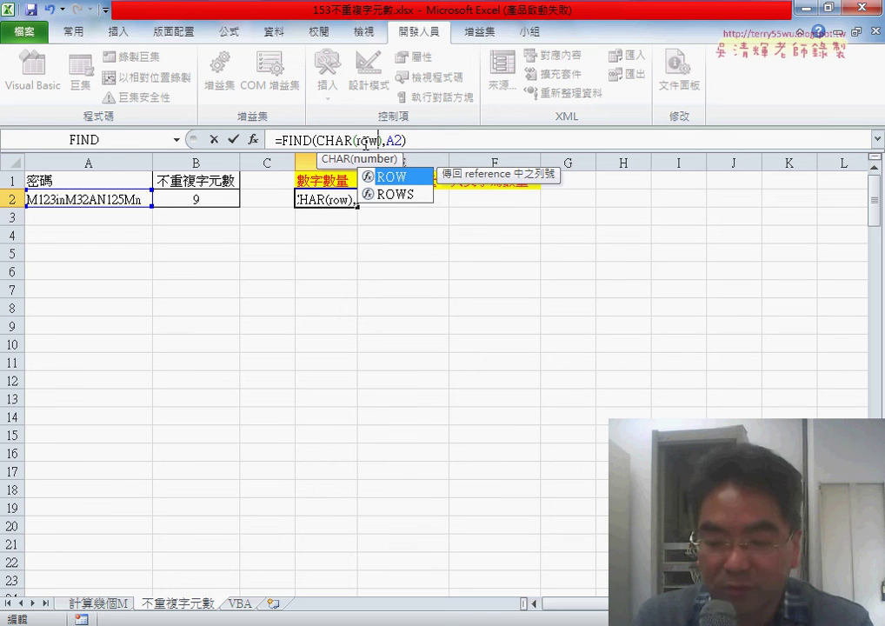
{"action": "type", "text": "("}
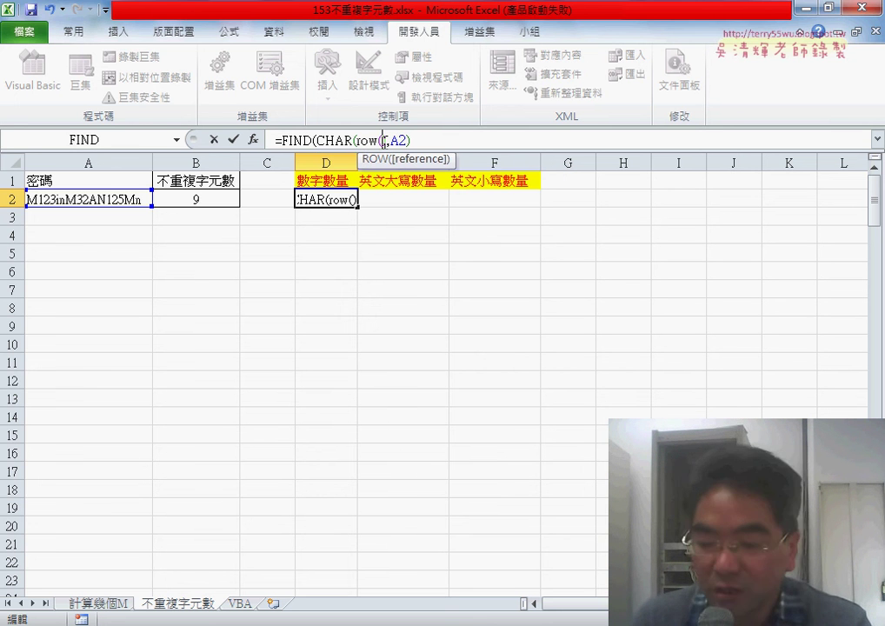
{"action": "type", "text": ")"}
{"action": "type", "text": "48"}
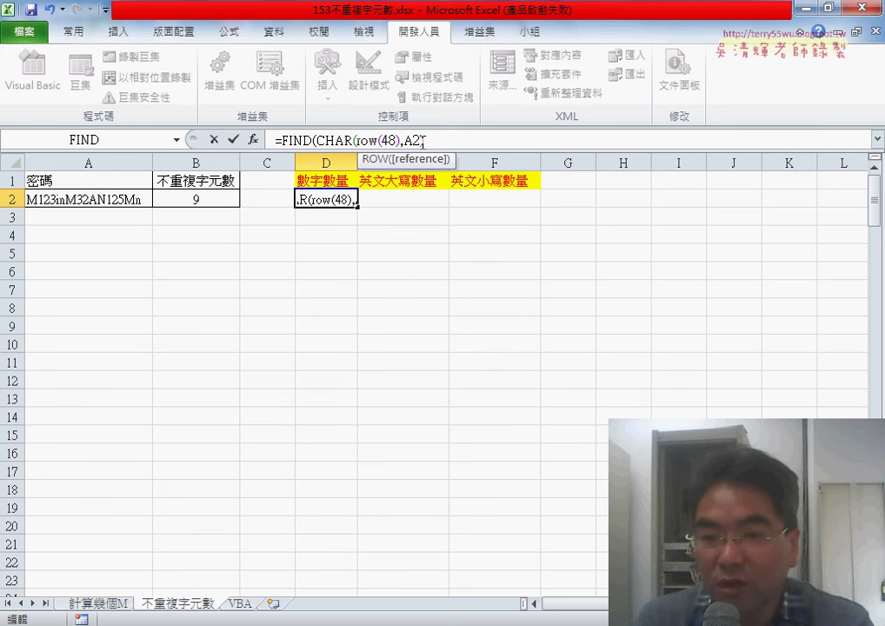
{"action": "type", "text": ":5"}
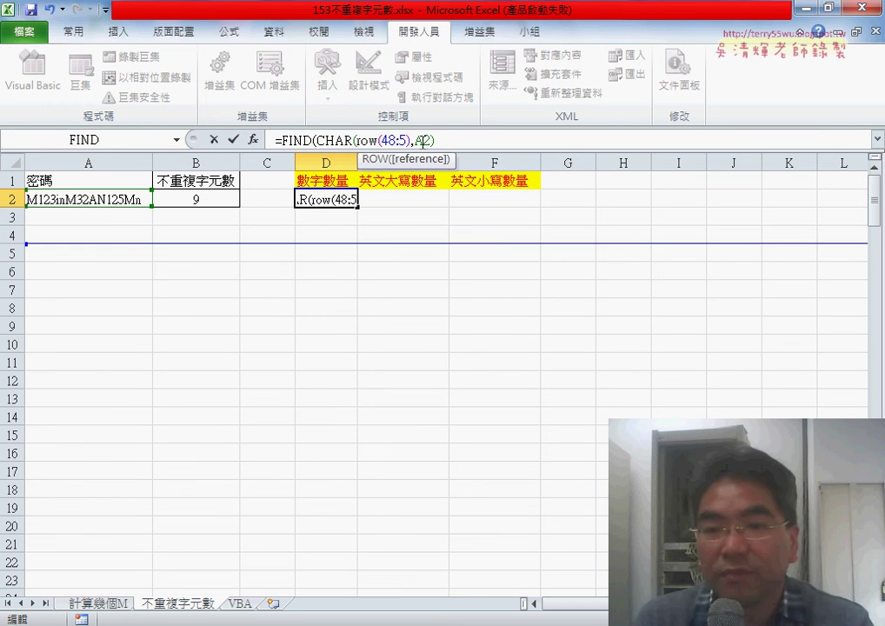
{"action": "type", "text": "7"}
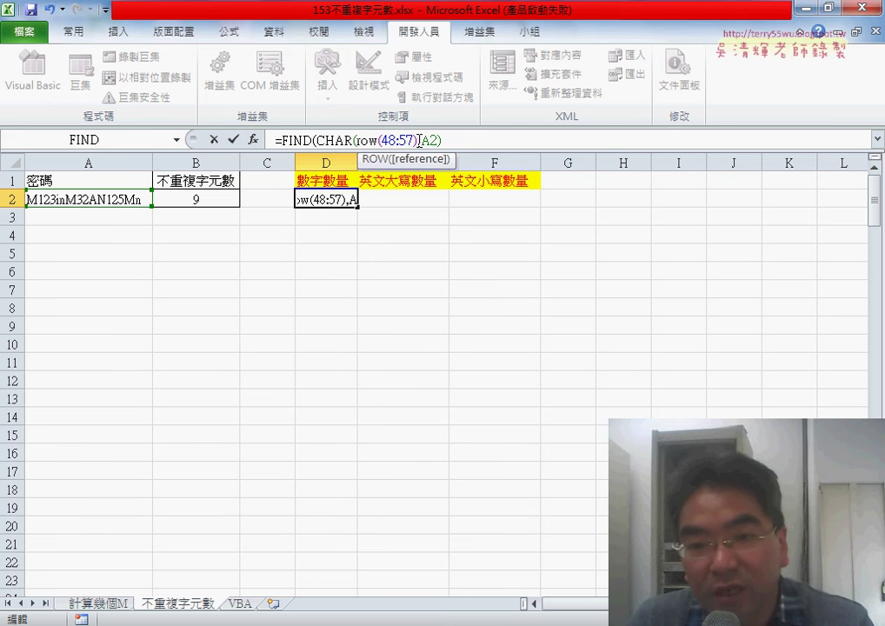
{"action": "left_click", "coordinate": [325, 141]}
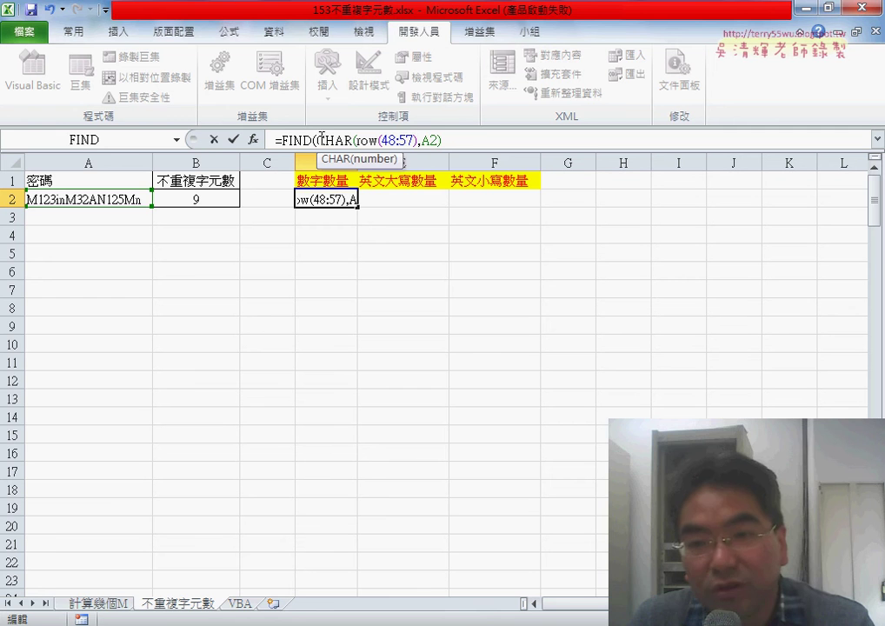
{"action": "left_click", "coordinate": [422, 141]}
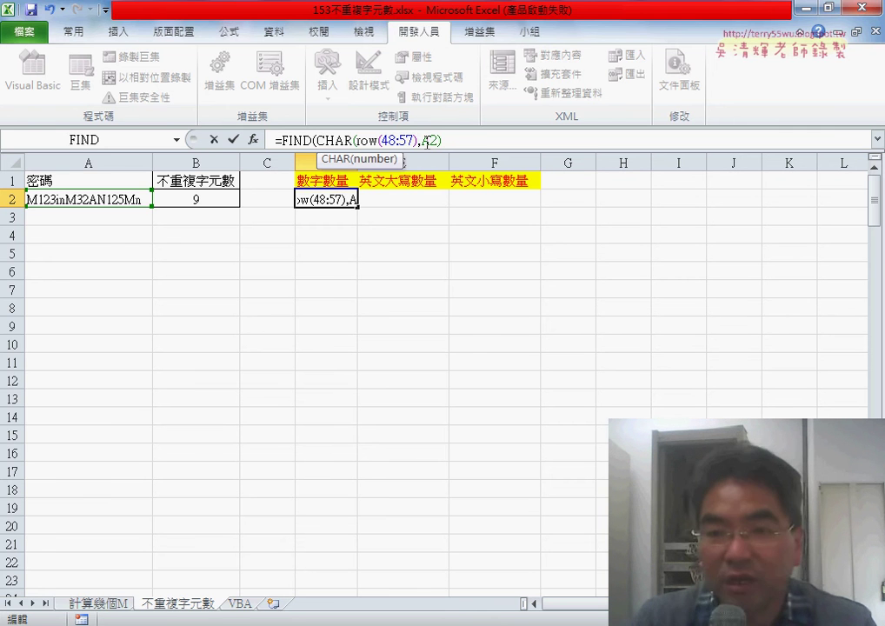
{"action": "type", "text": ")"}
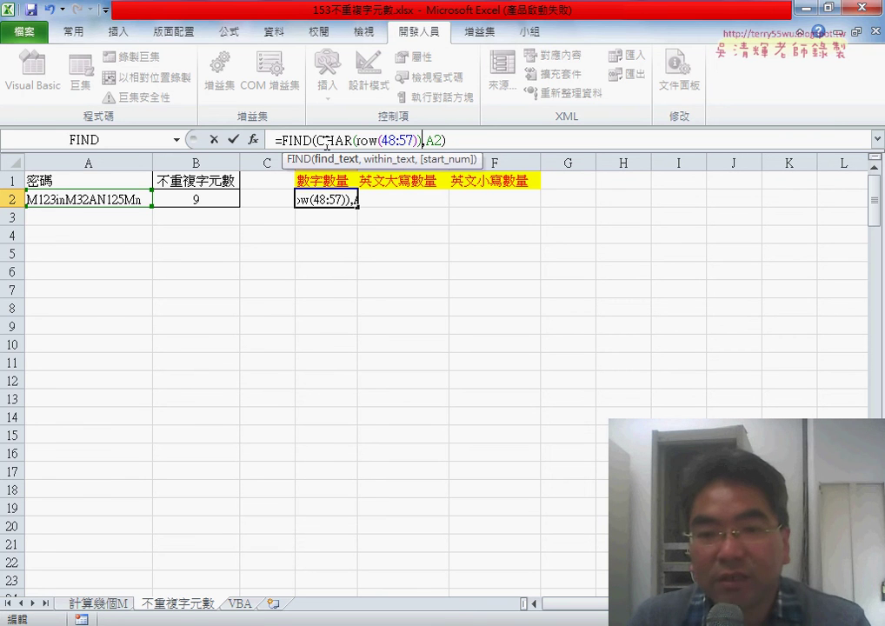
{"action": "left_click_drag", "start_coordinate": [315, 141], "coordinate": [419, 140]}
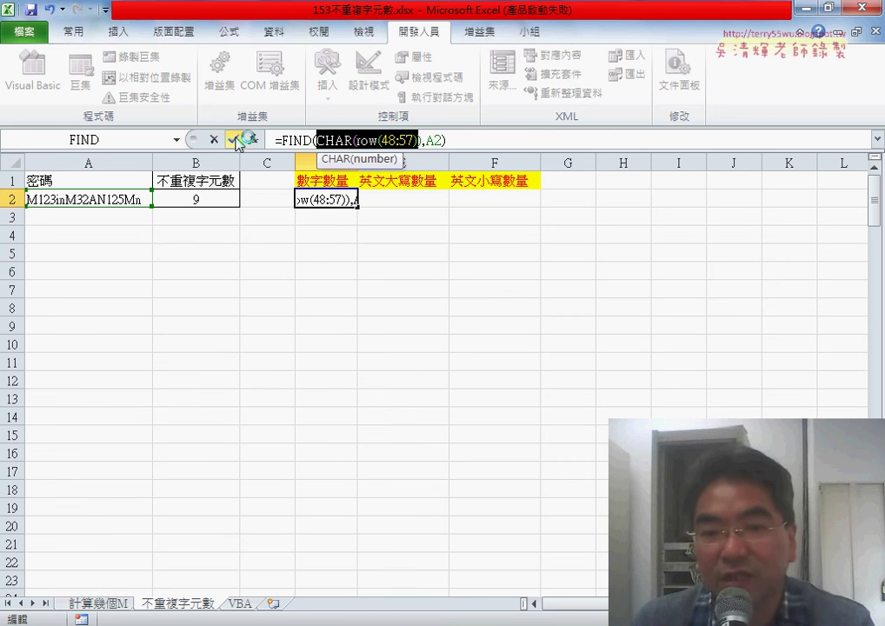
{"action": "left_click", "coordinate": [235, 140]}
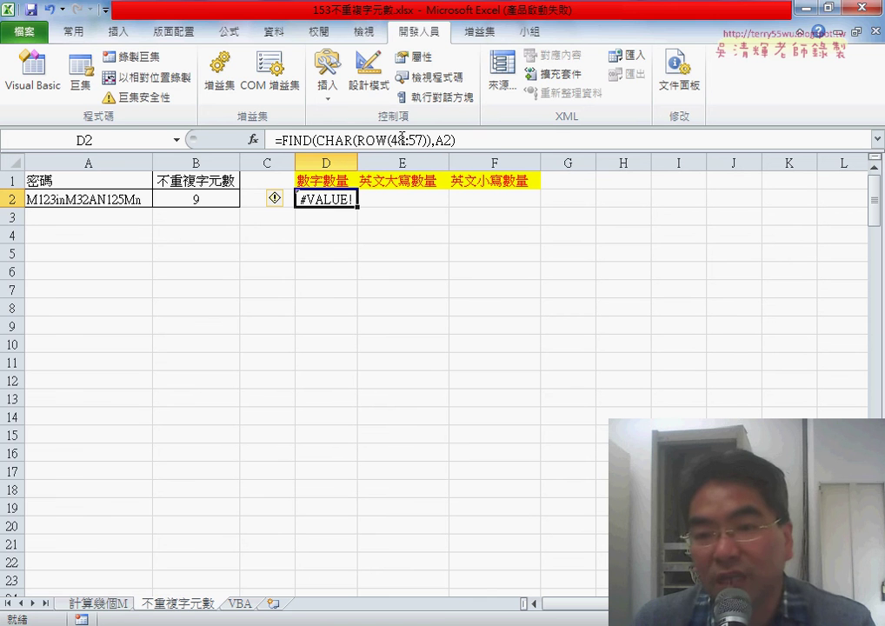
{"action": "left_click", "coordinate": [302, 141]}
Step: Cut the FIND formula and paste it into COUNT's Value1, giving =COUNT(FIND(CHAR(ROW(48:57)),A2)) in D2
{"action": "left_click_drag", "start_coordinate": [276, 140], "coordinate": [509, 140]}
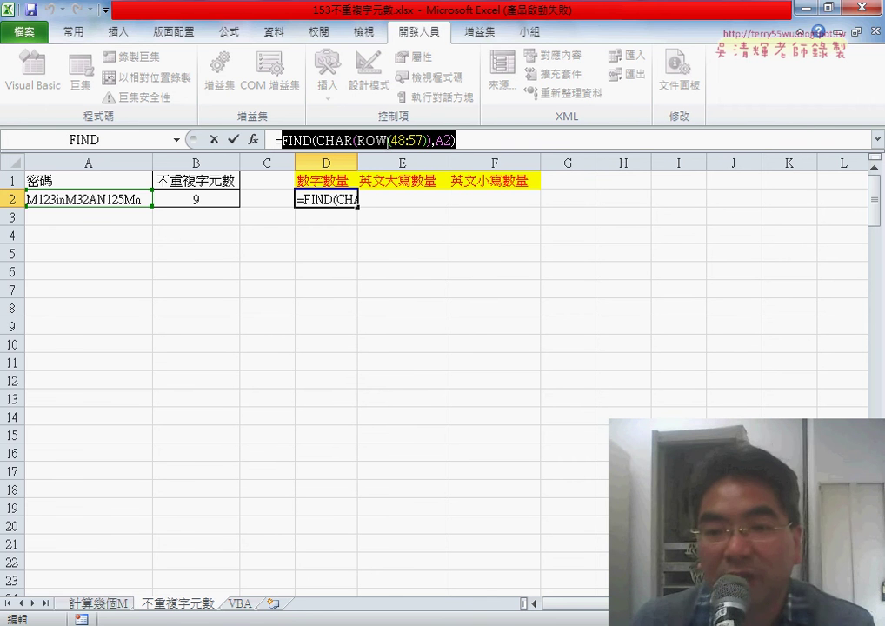
{"action": "right_click", "coordinate": [386, 142]}
{"action": "left_click", "coordinate": [395, 154]}
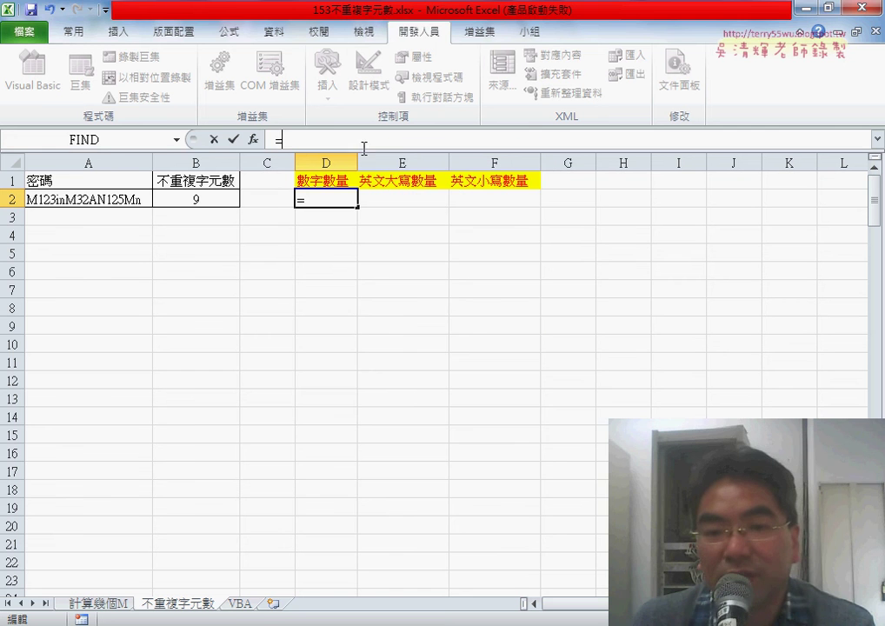
{"action": "left_click", "coordinate": [253, 139]}
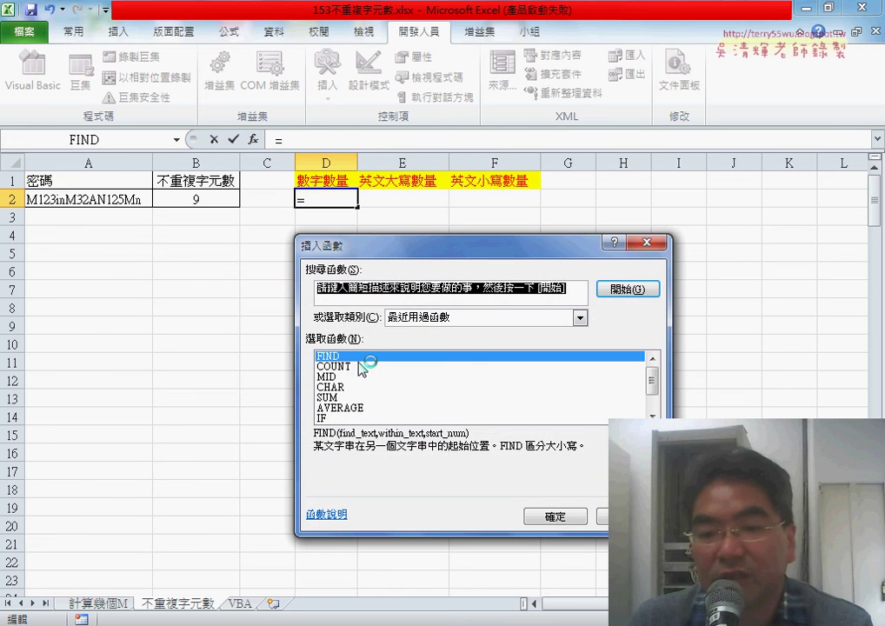
{"action": "double_click", "coordinate": [337, 366]}
{"action": "right_click", "coordinate": [375, 302]}
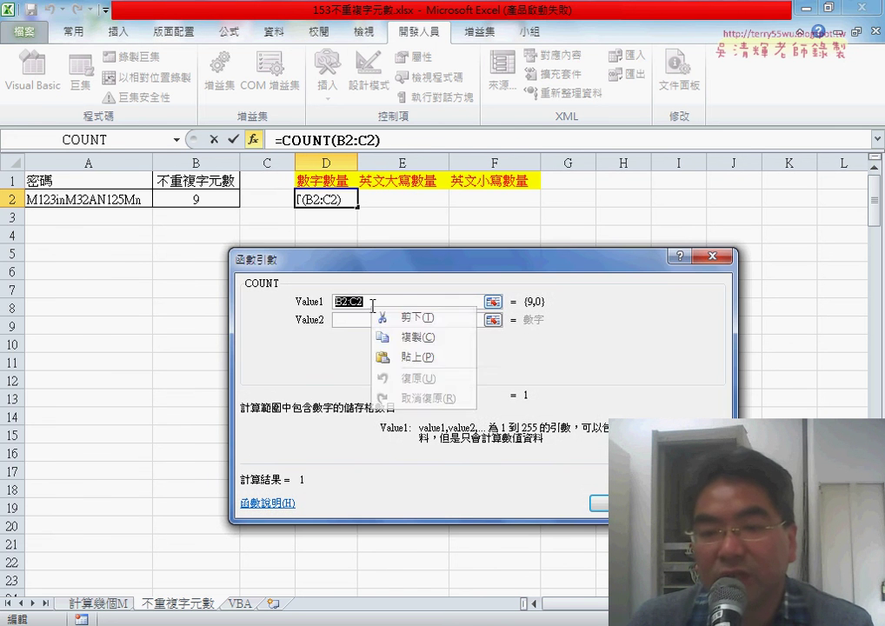
{"action": "left_click", "coordinate": [430, 358]}
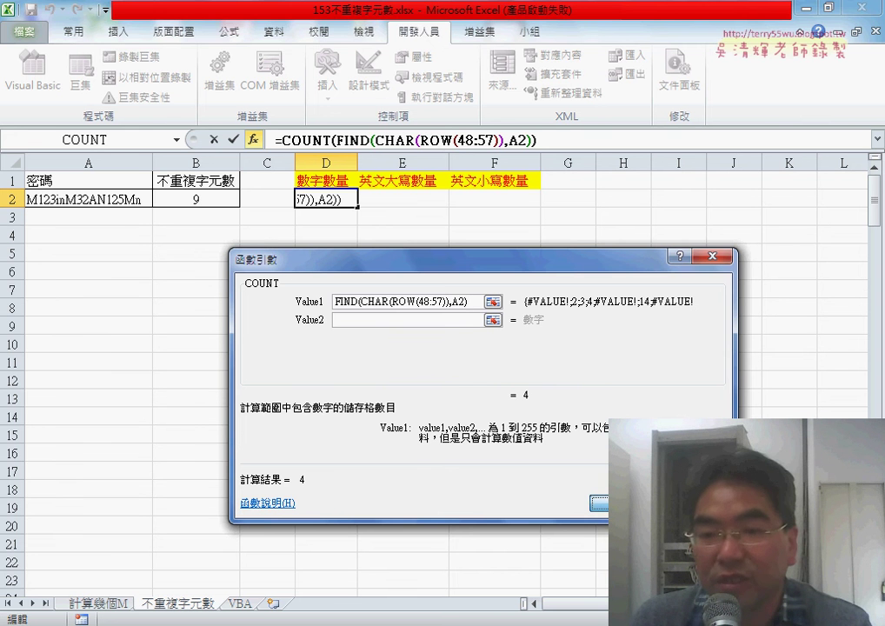
{"action": "left_click", "coordinate": [613, 502]}
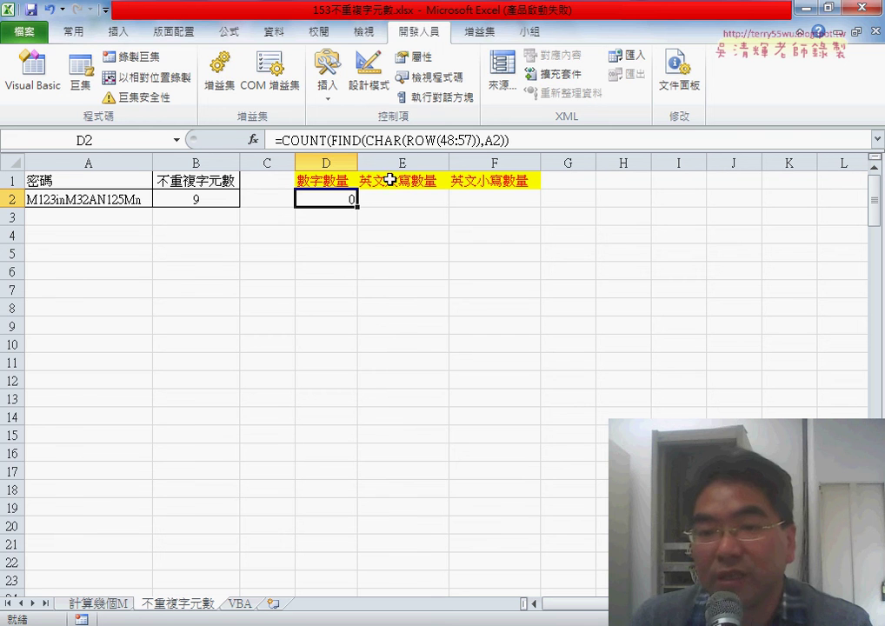
{"action": "left_click", "coordinate": [321, 137]}
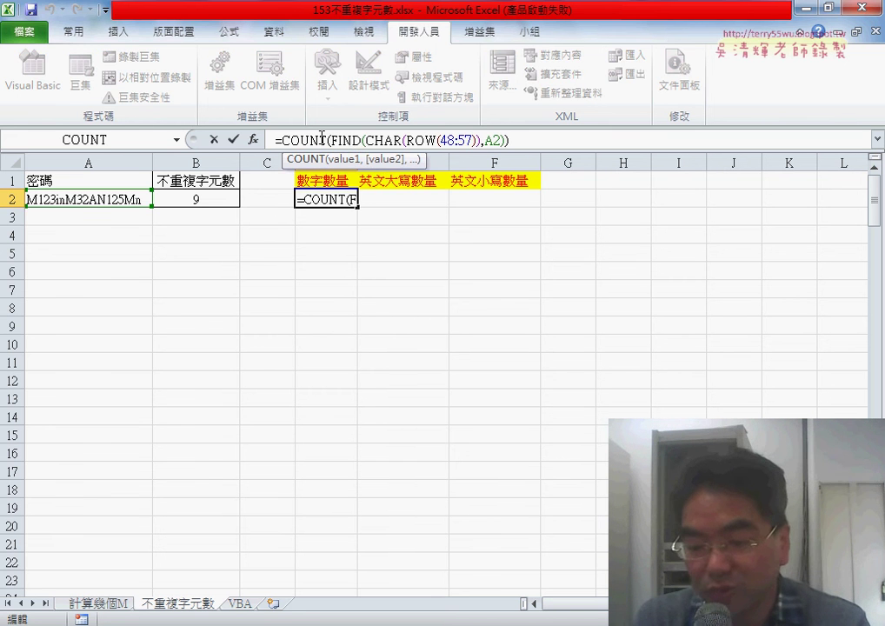
Step: Array-enter D2's COUNT formula with Ctrl+Shift+Enter so it shows 4 digits
{"action": "key", "text": "ctrl+shift+Return"}
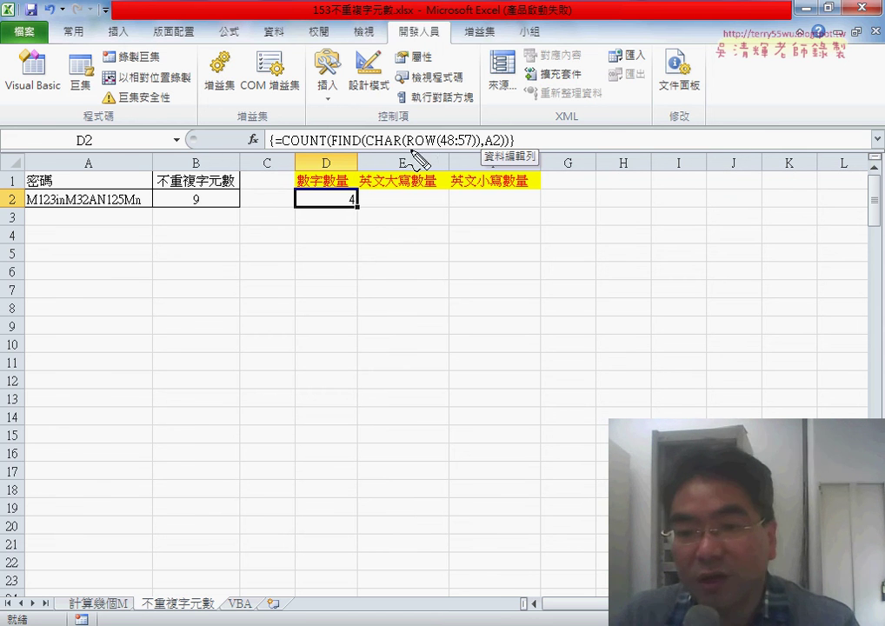
{"action": "left_click_drag", "start_coordinate": [407, 147], "coordinate": [476, 149]}
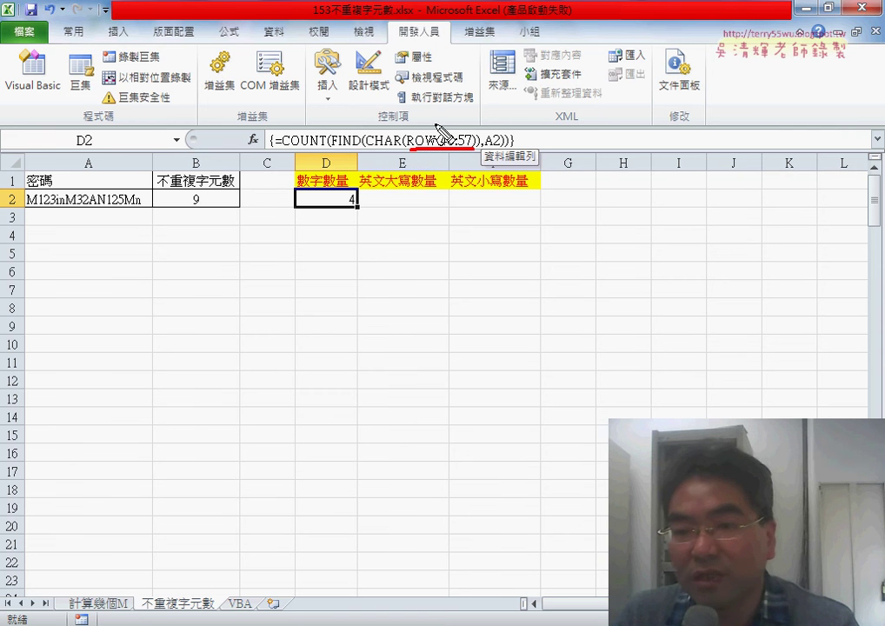
{"action": "mouse_move", "coordinate": [428, 98]}
{"action": "left_mouse_down"}
{"action": "mouse_move", "coordinate": [432, 114]}
{"action": "mouse_move", "coordinate": [424, 97]}
{"action": "mouse_move", "coordinate": [430, 111]}
{"action": "mouse_move", "coordinate": [450, 118]}
{"action": "mouse_move", "coordinate": [491, 104]}
{"action": "mouse_move", "coordinate": [485, 117]}
{"action": "mouse_move", "coordinate": [516, 125]}
{"action": "mouse_move", "coordinate": [638, 94]}
{"action": "mouse_move", "coordinate": [653, 116]}
{"action": "left_mouse_up"}
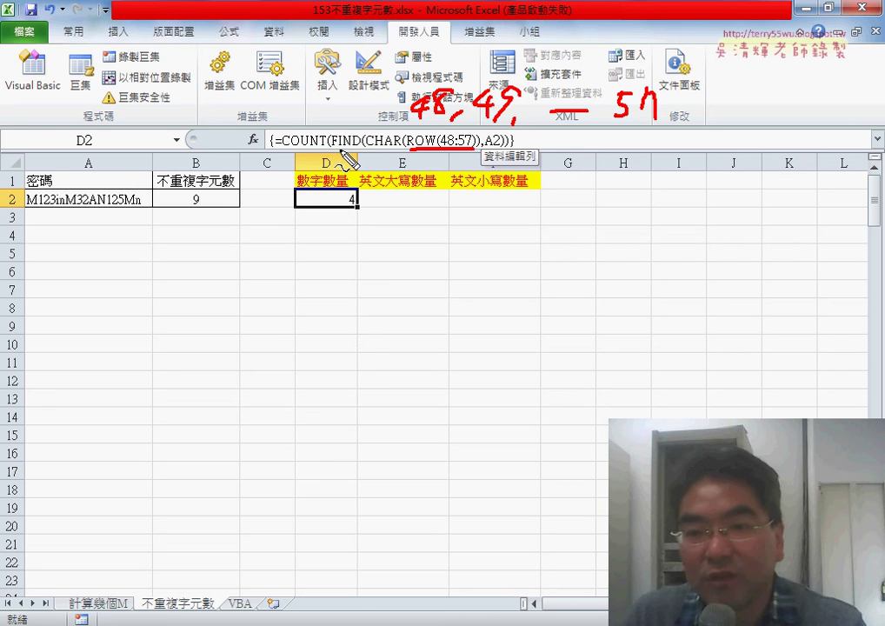
{"action": "left_click_drag", "start_coordinate": [342, 150], "coordinate": [352, 149]}
{"action": "left_click_drag", "start_coordinate": [491, 148], "coordinate": [501, 145]}
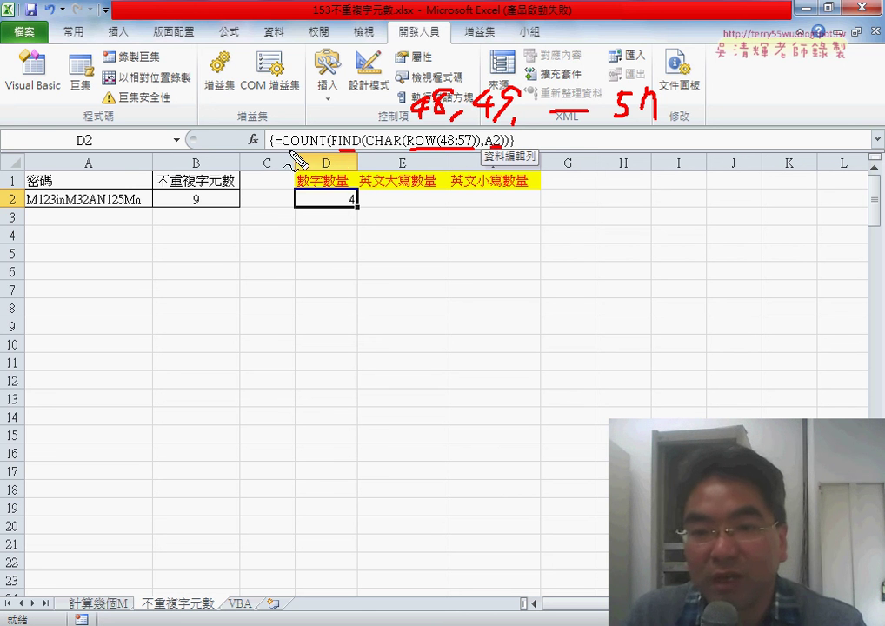
{"action": "left_click_drag", "start_coordinate": [279, 148], "coordinate": [309, 148]}
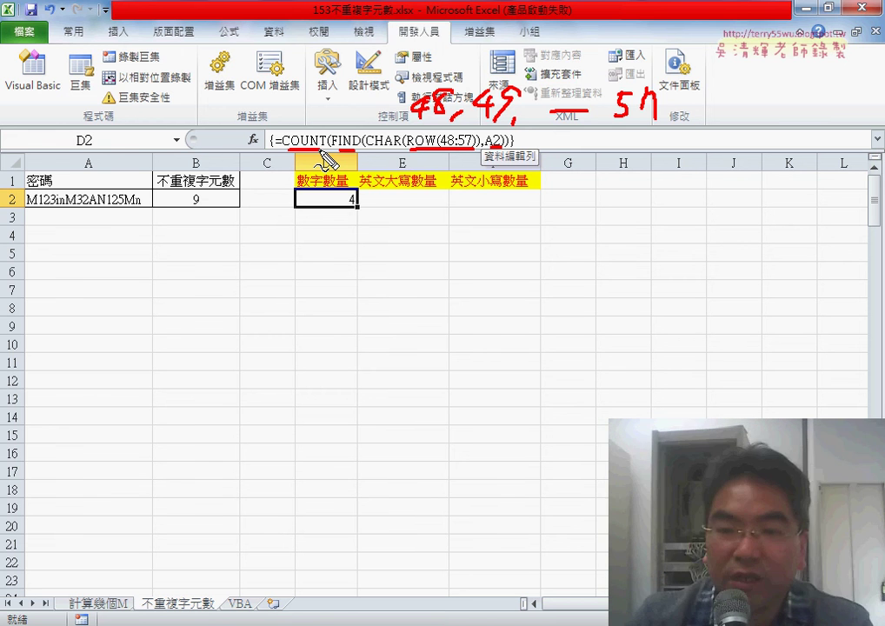
{"action": "left_click_drag", "start_coordinate": [374, 188], "coordinate": [515, 185]}
{"action": "key", "text": "Escape"}
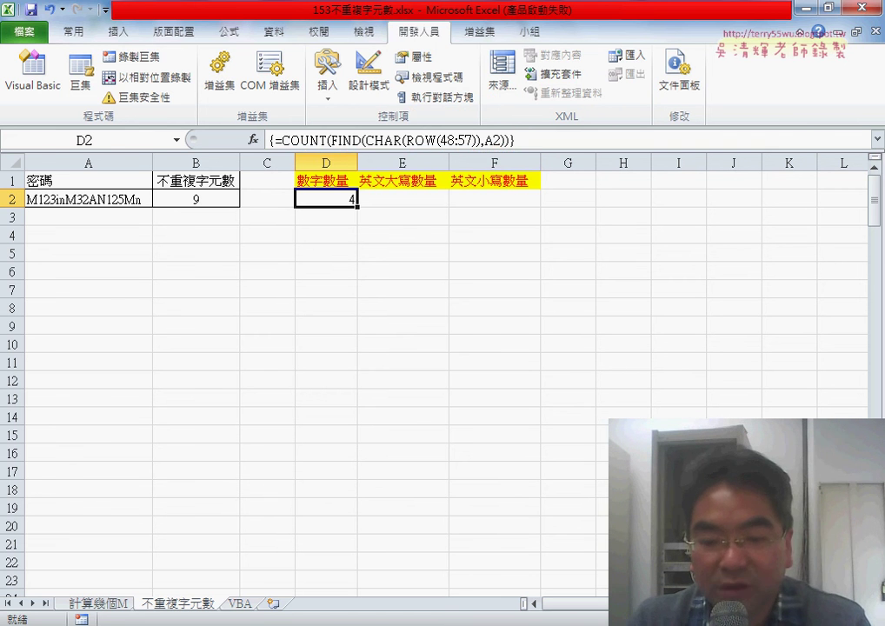
{"action": "left_click", "coordinate": [178, 462]}
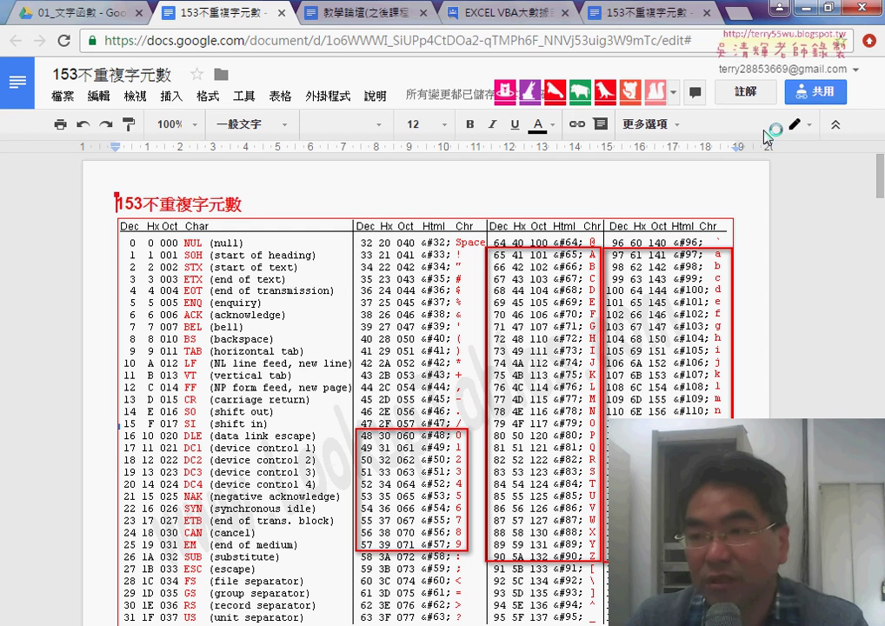
{"action": "left_click", "coordinate": [815, 12]}
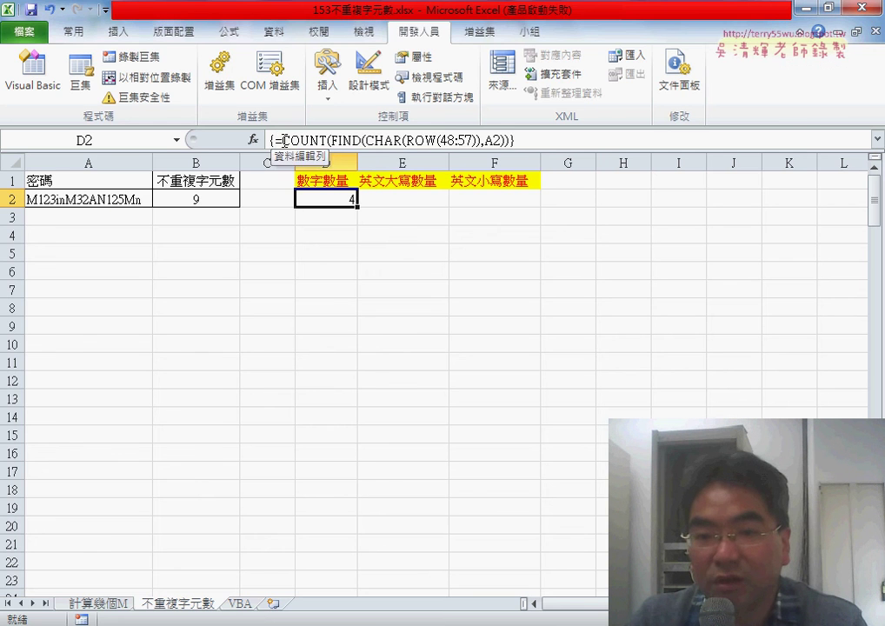
Step: Paste D2's formula into E2, change ROW(48:57) to ROW(65:90), and array-enter it, showing 3
{"action": "left_click_drag", "start_coordinate": [277, 140], "coordinate": [637, 156]}
{"action": "key", "text": "ctrl+c"}
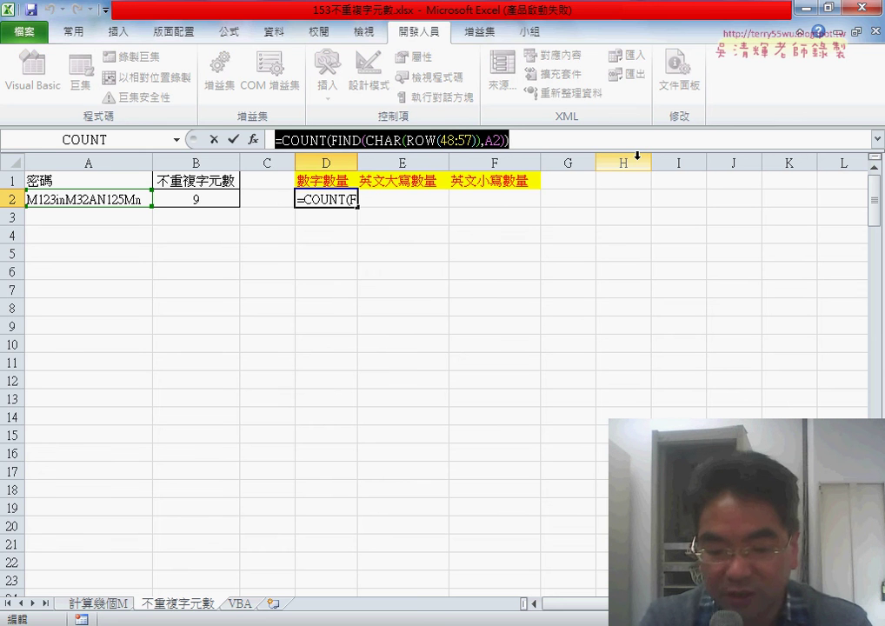
{"action": "left_click", "coordinate": [214, 139]}
{"action": "left_click", "coordinate": [420, 200]}
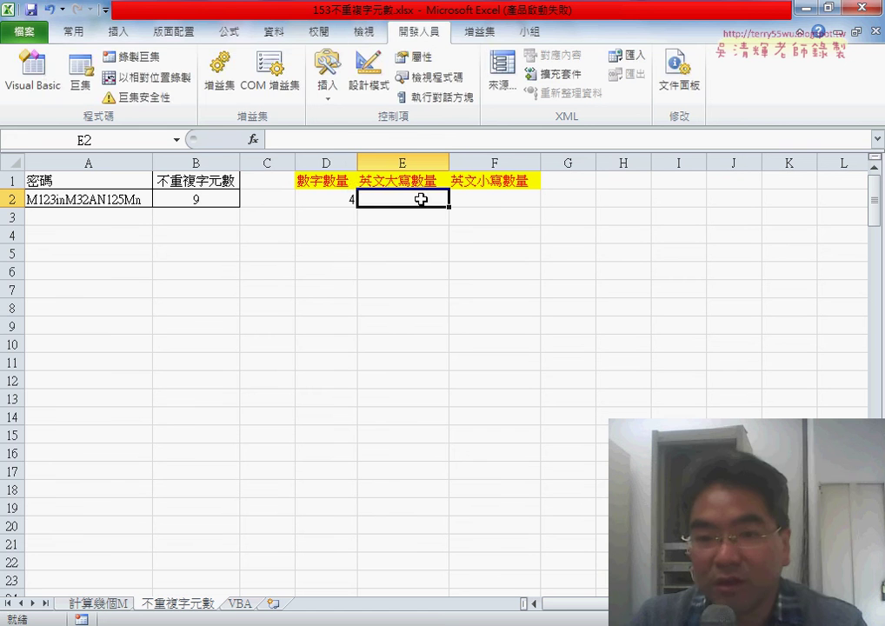
{"action": "left_click", "coordinate": [354, 143]}
{"action": "key", "text": "ctrl+v"}
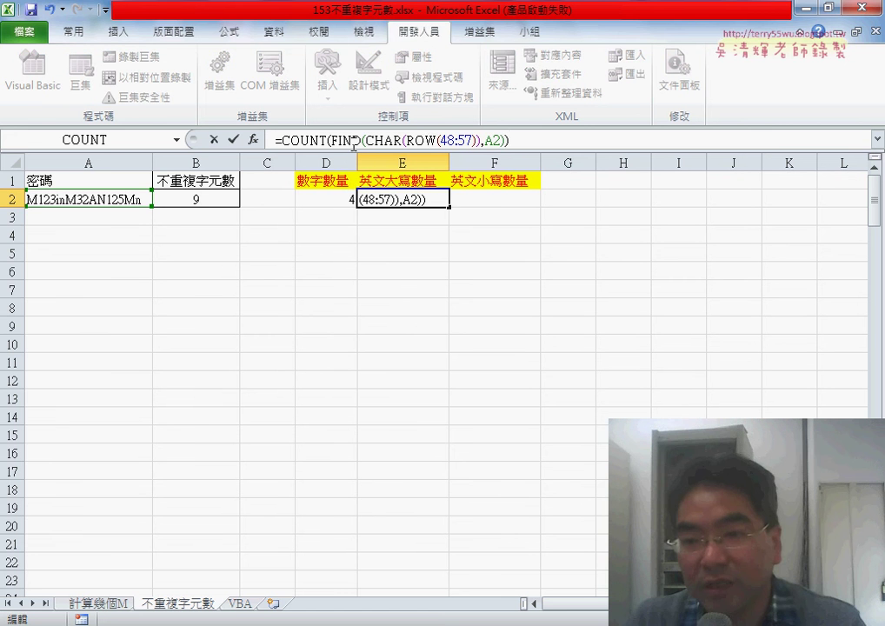
{"action": "left_click_drag", "start_coordinate": [440, 139], "coordinate": [456, 142]}
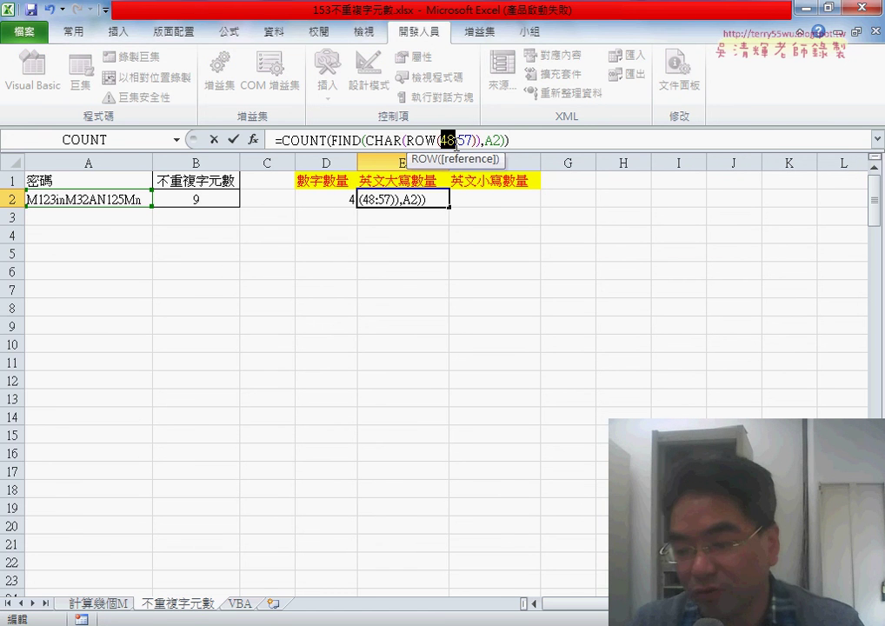
{"action": "type", "text": "65"}
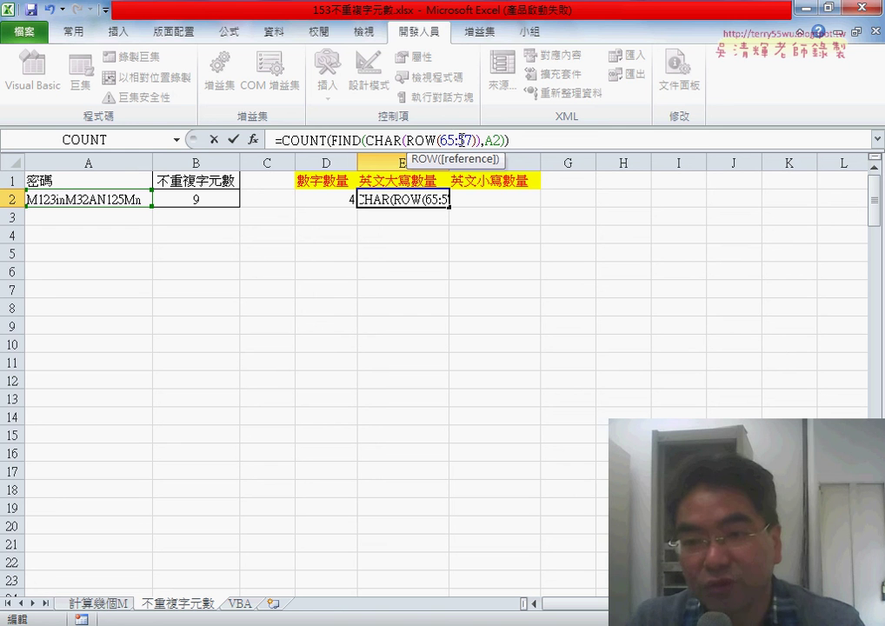
{"action": "double_click", "coordinate": [461, 139]}
{"action": "type", "text": "90"}
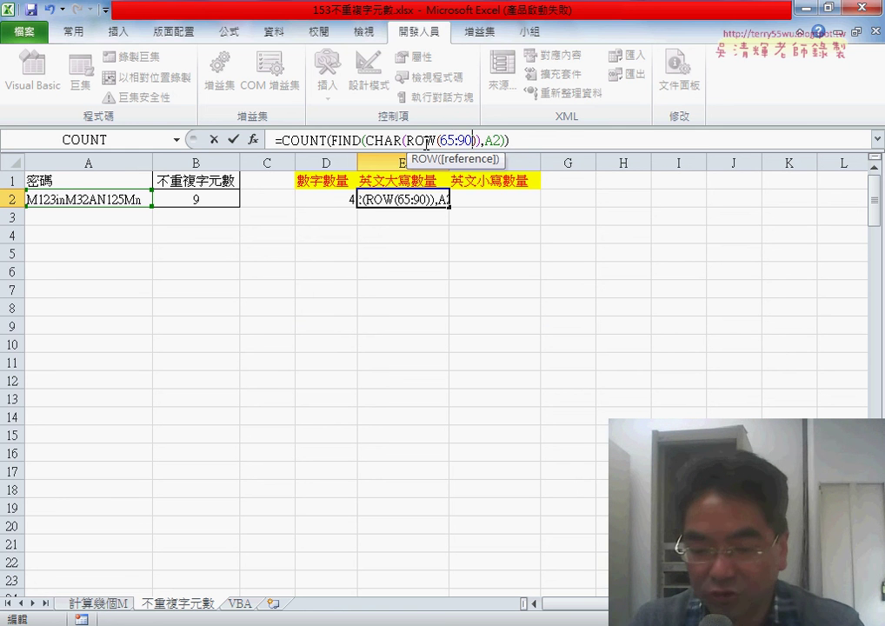
{"action": "key", "text": "ctrl+shift+Return"}
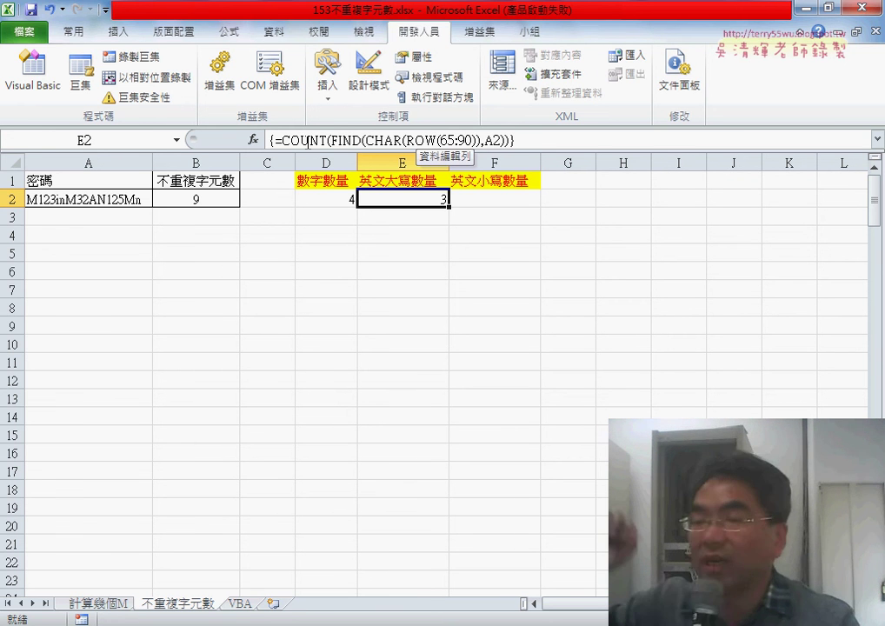
Step: Paste the digit formula into F2 and change its range to ROW(97:122) for lowercase letters
{"action": "left_click", "coordinate": [509, 197]}
{"action": "left_click", "coordinate": [393, 145]}
{"action": "right_click", "coordinate": [393, 144]}
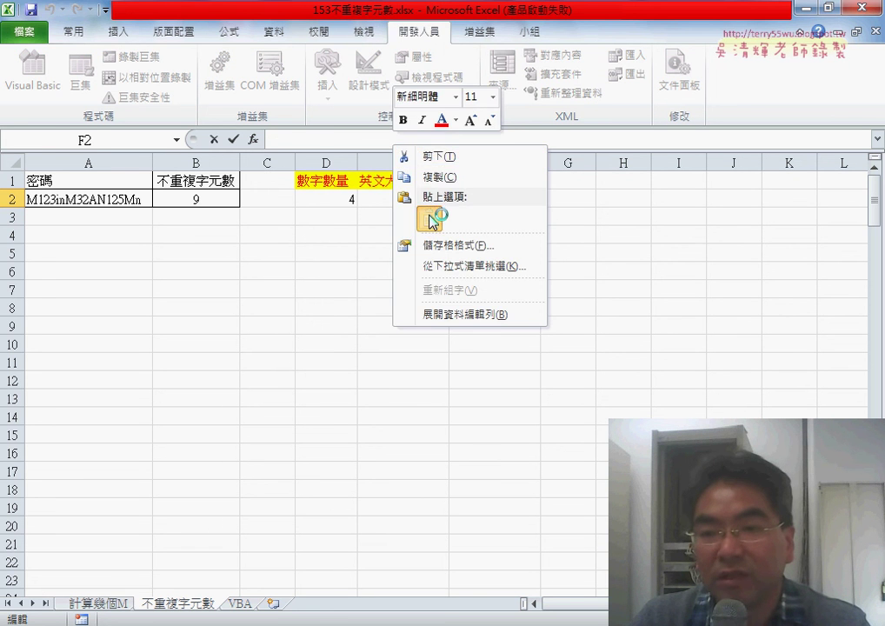
{"action": "left_click", "coordinate": [428, 209]}
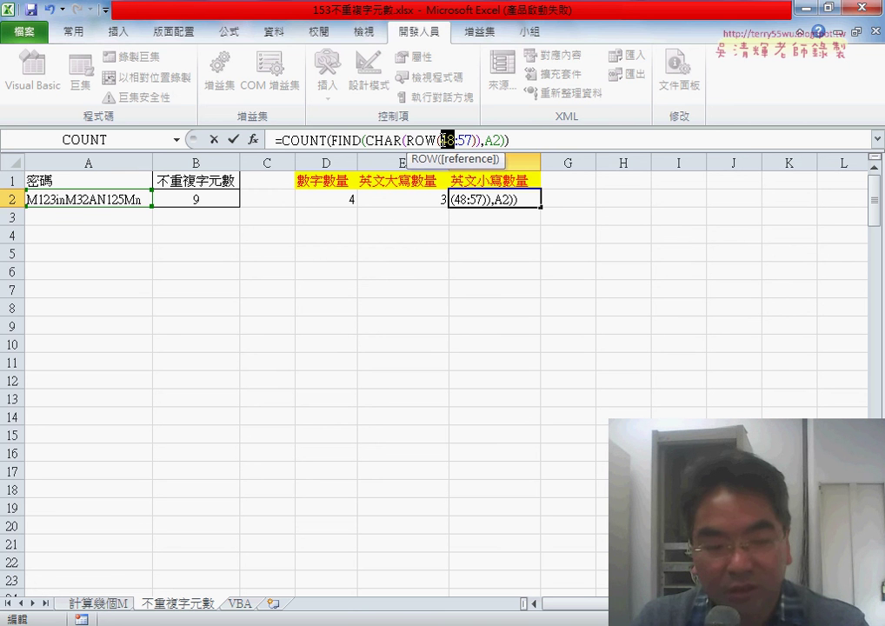
{"action": "type", "text": "97"}
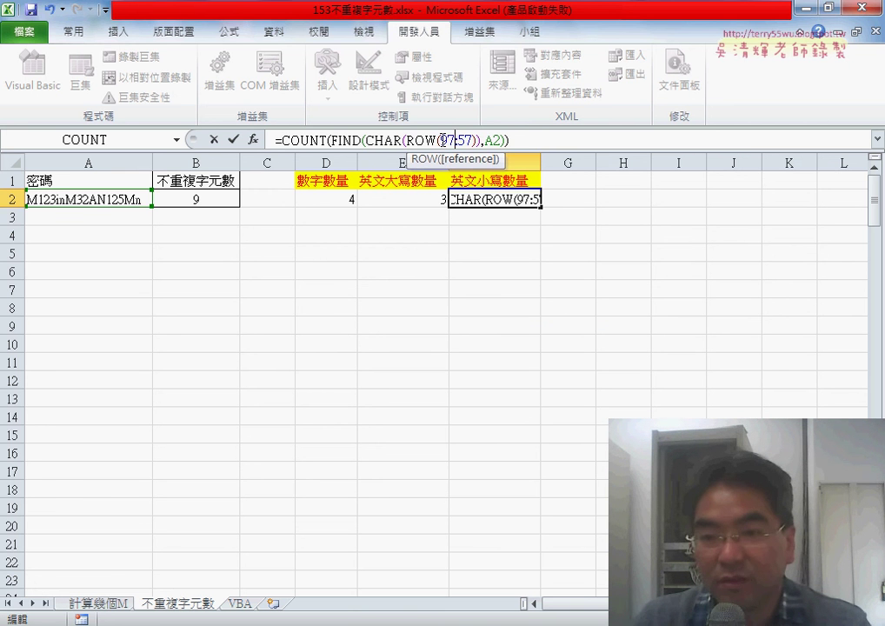
{"action": "left_click_drag", "start_coordinate": [461, 139], "coordinate": [469, 139]}
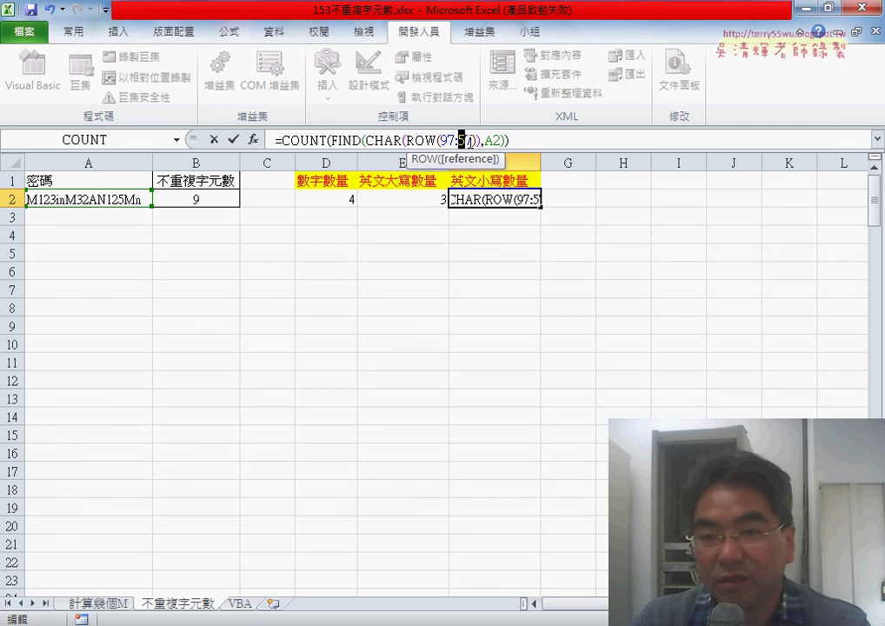
{"action": "type", "text": "122"}
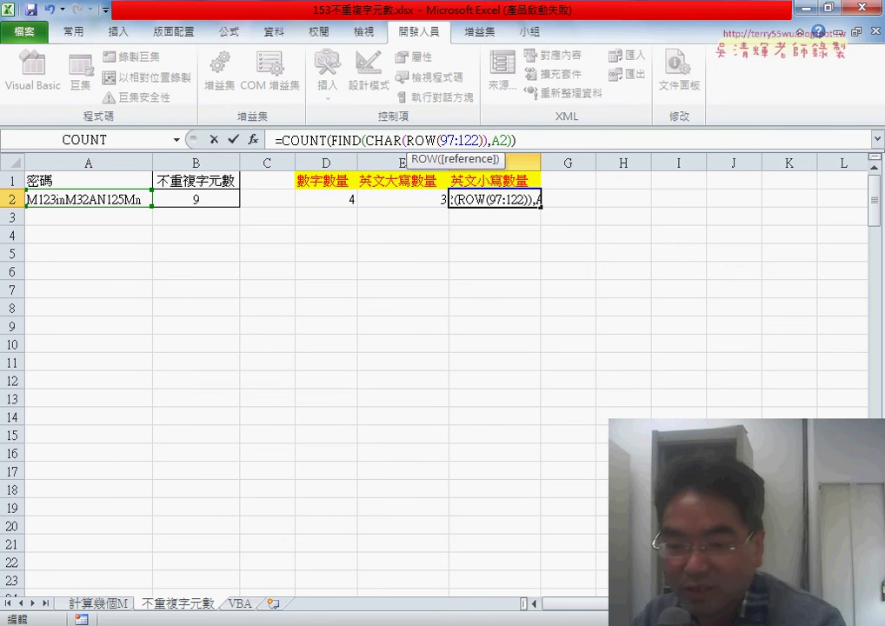
Step: Bring the Google Docs ASCII code table back into view to check codes 97–122
{"action": "key", "text": "alt+Tab"}
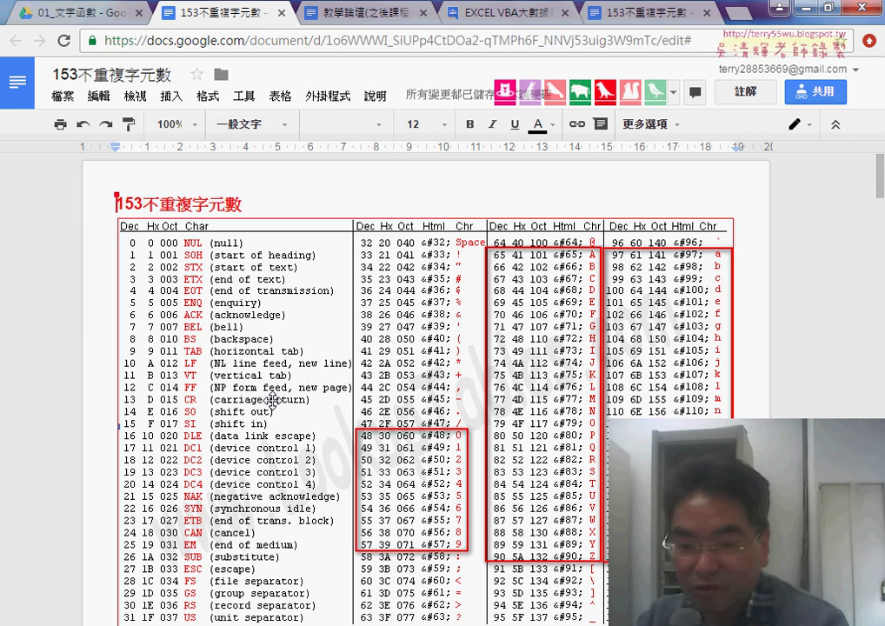
Step: Scroll the ASCII table, then return to Excel's formula bar to resume editing F2's formula
{"action": "scroll", "coordinate": [282, 449], "scroll_direction": "down", "scroll_amount": 1}
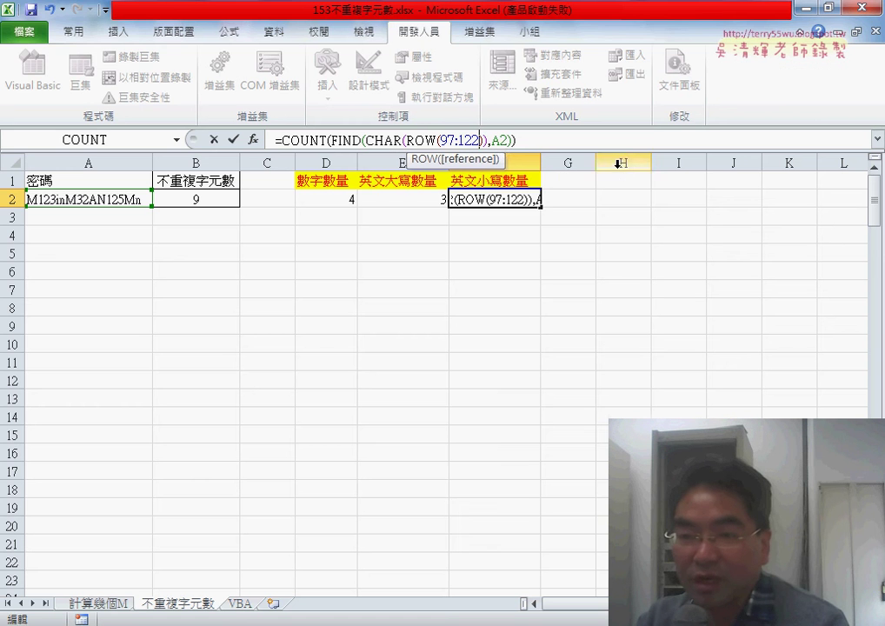
{"action": "left_click", "coordinate": [449, 140]}
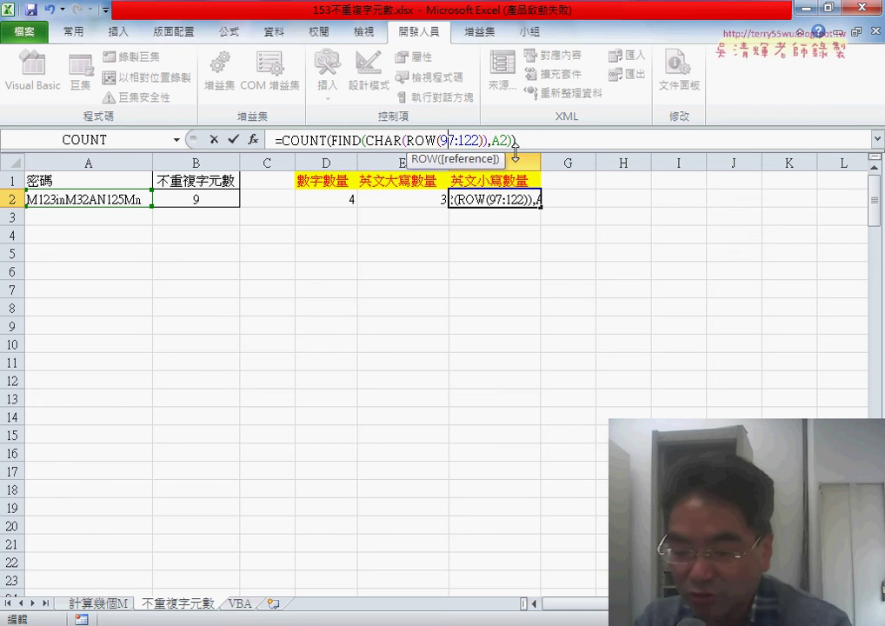
{"action": "key", "text": "ctrl+shift+Return"}
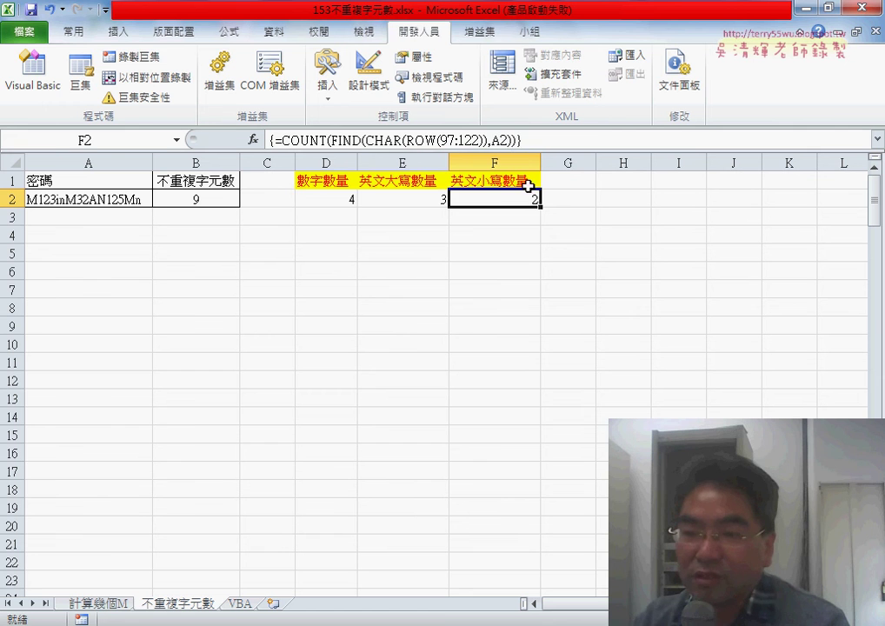
{"action": "left_click", "coordinate": [567, 197]}
{"action": "left_click_drag", "start_coordinate": [352, 199], "coordinate": [478, 202]}
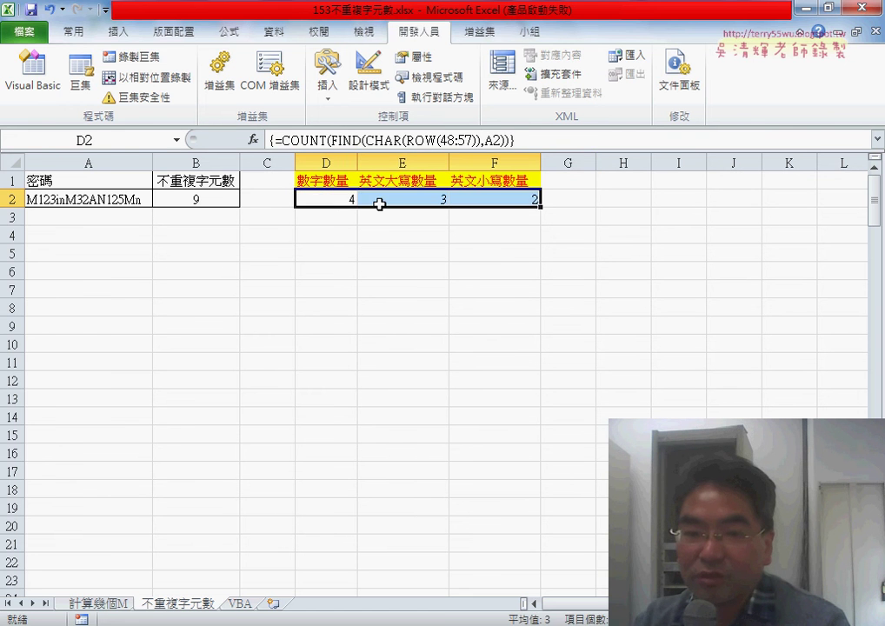
{"action": "left_click", "coordinate": [113, 200]}
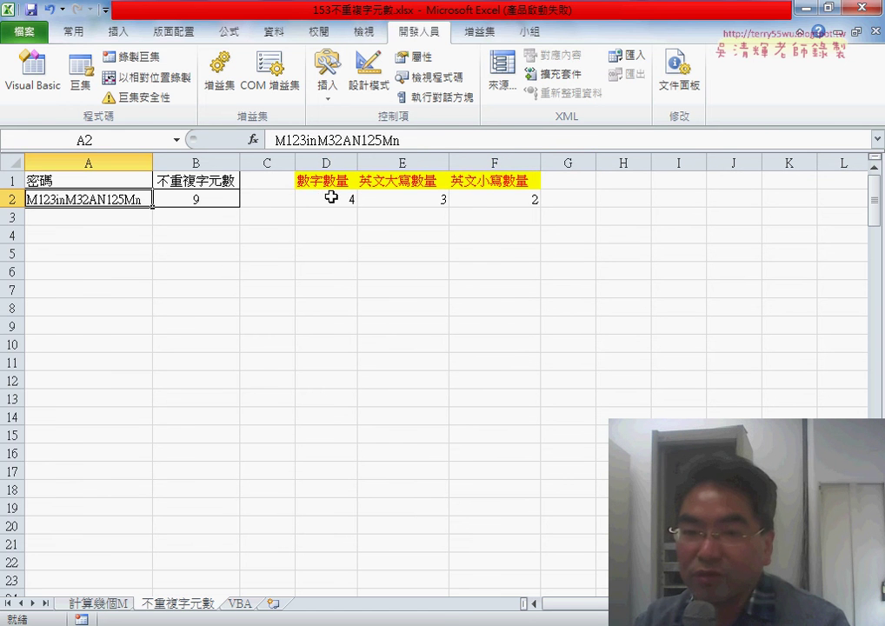
{"action": "left_click_drag", "start_coordinate": [331, 197], "coordinate": [502, 201]}
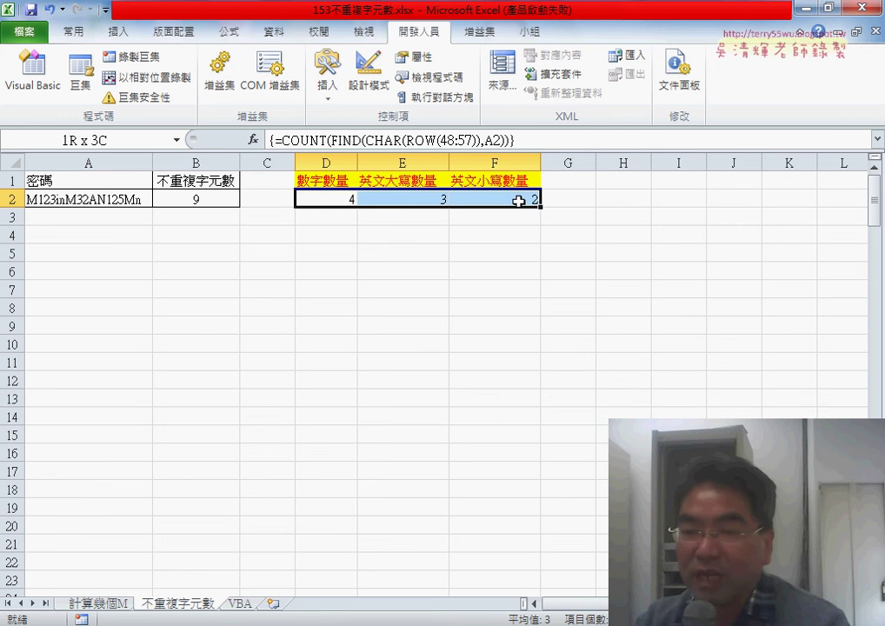
{"action": "left_click", "coordinate": [208, 199]}
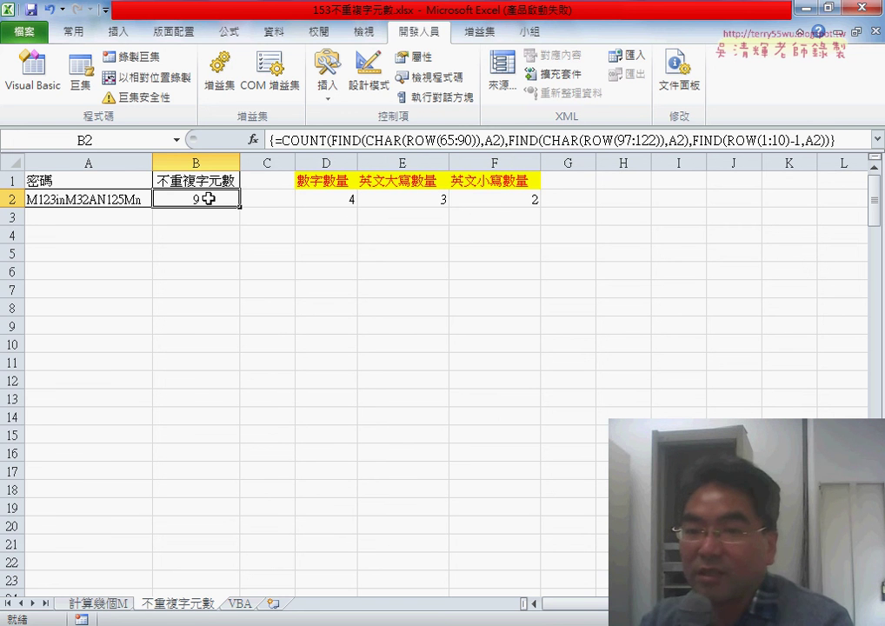
Step: Replace B2 with an AutoSum of D2:F2 to confirm the total 9, then clear B2
{"action": "key", "text": "Delete"}
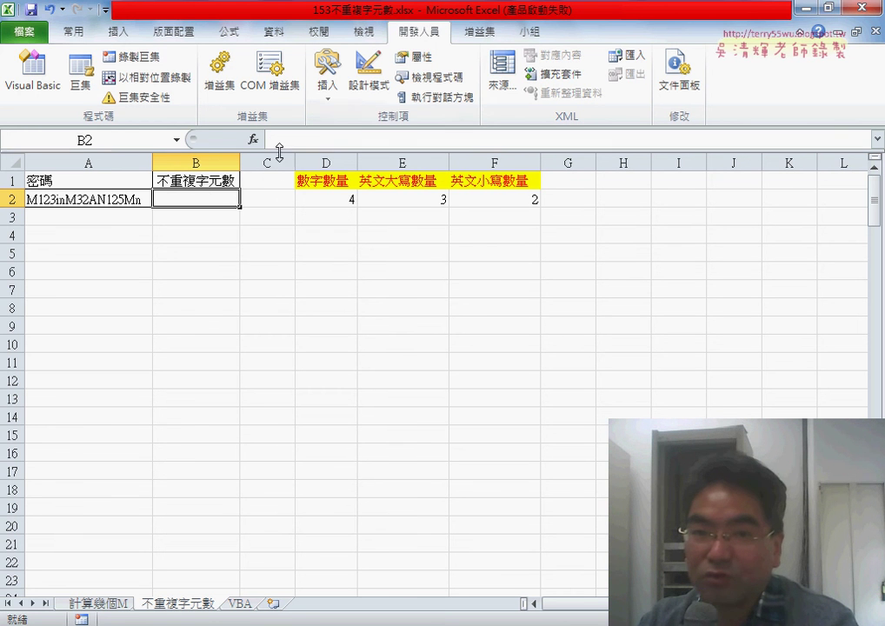
{"action": "left_click", "coordinate": [75, 31]}
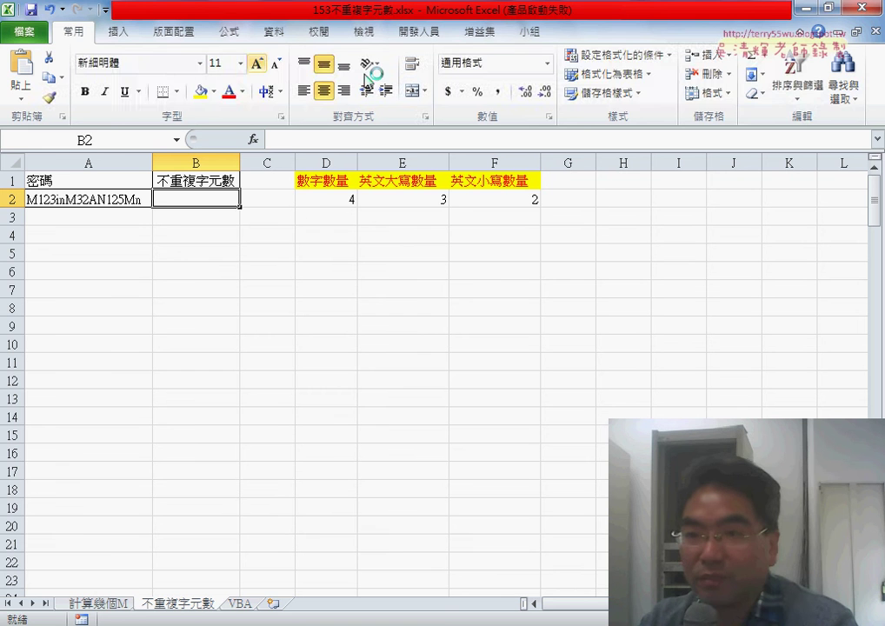
{"action": "left_click", "coordinate": [754, 58]}
{"action": "left_click_drag", "start_coordinate": [304, 199], "coordinate": [530, 201]}
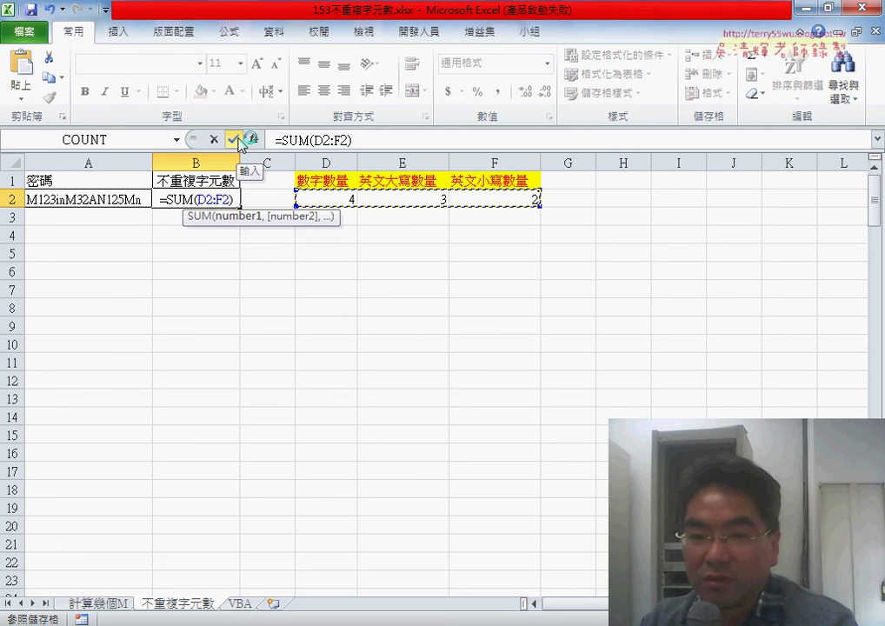
{"action": "left_click", "coordinate": [233, 139]}
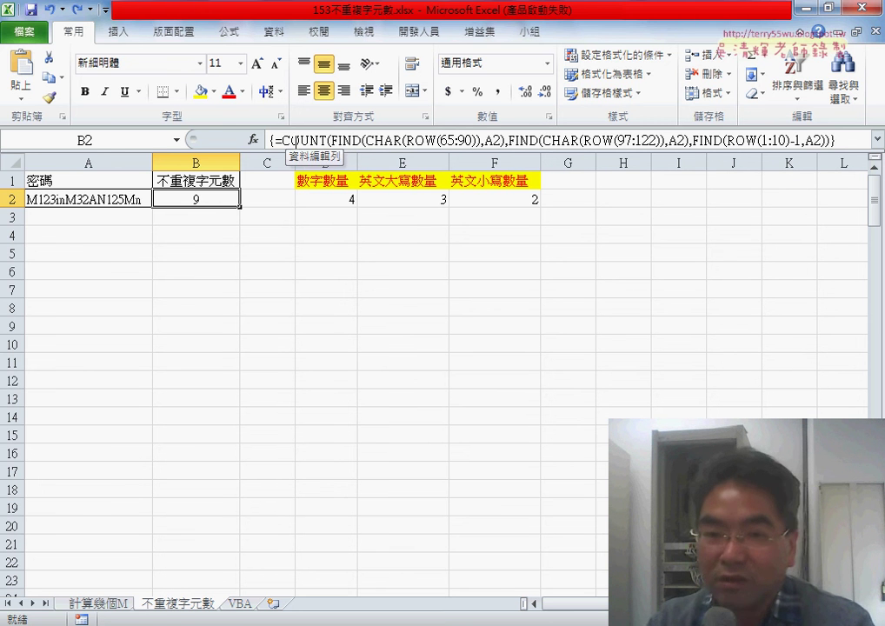
{"action": "key", "text": "Delete"}
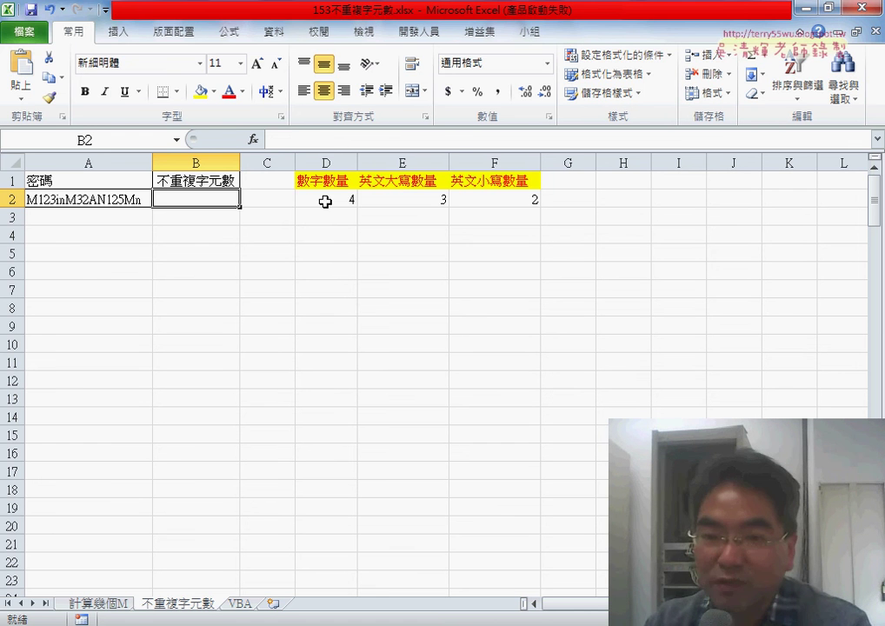
Step: Copy D2's formula text =COUNT(FIND(CHAR(ROW(48:57)),A2)) from the formula bar
{"action": "left_click", "coordinate": [330, 200]}
{"action": "left_click", "coordinate": [287, 140]}
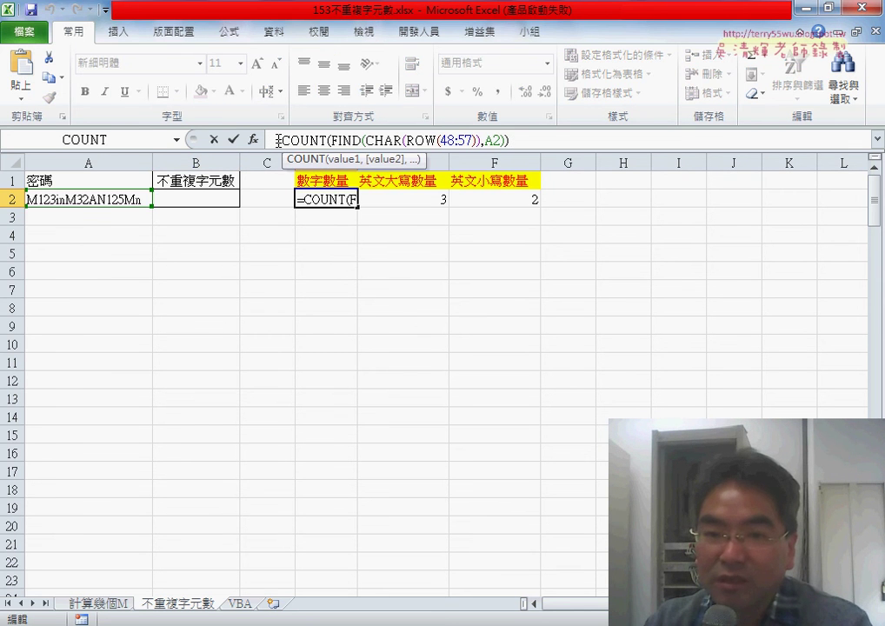
{"action": "left_click_drag", "start_coordinate": [278, 140], "coordinate": [511, 140]}
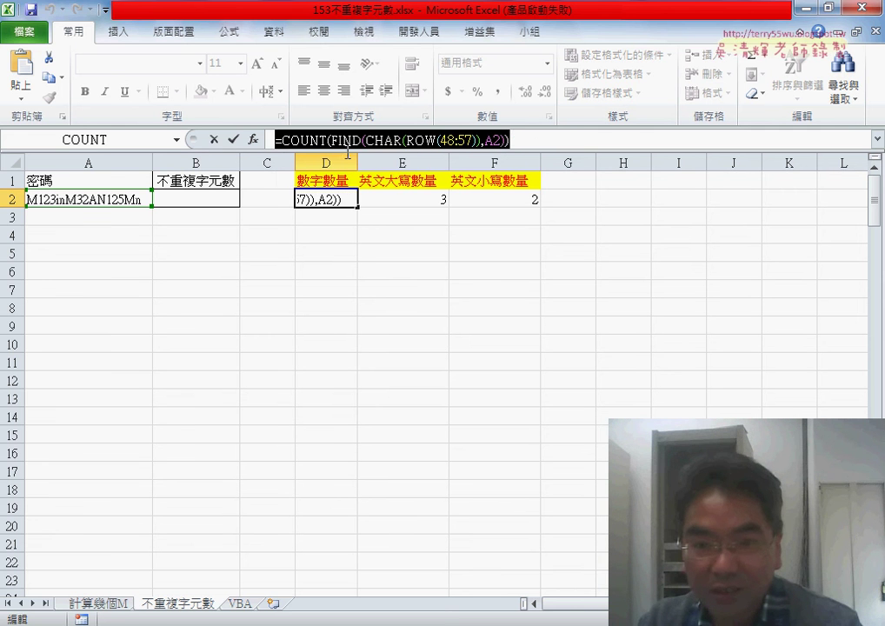
{"action": "key", "text": "Escape"}
Step: Paste the digit-count formula into B2 and open COUNT's Function Arguments dialog
{"action": "left_click", "coordinate": [204, 199]}
{"action": "left_click", "coordinate": [292, 140]}
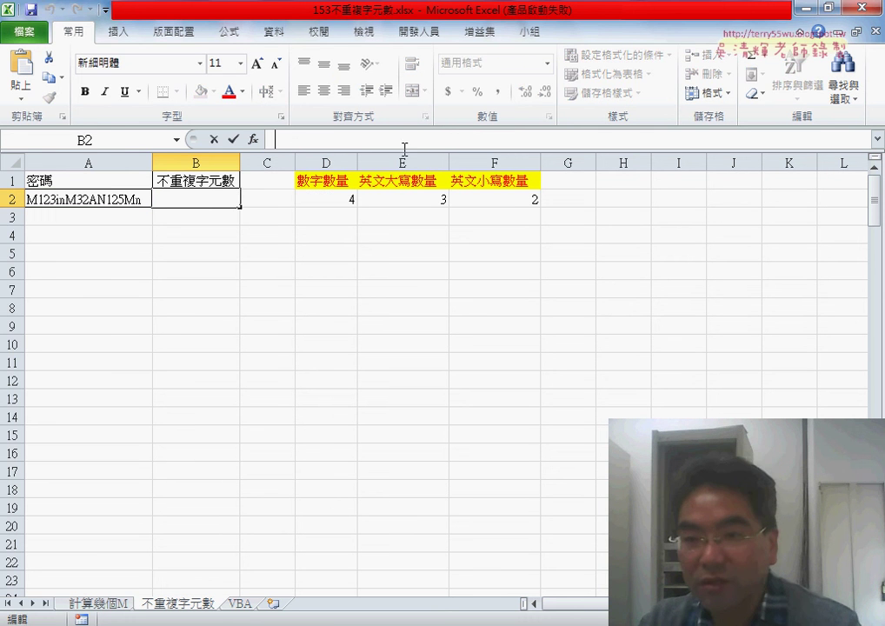
{"action": "key", "text": "ctrl+v"}
{"action": "left_click", "coordinate": [319, 140]}
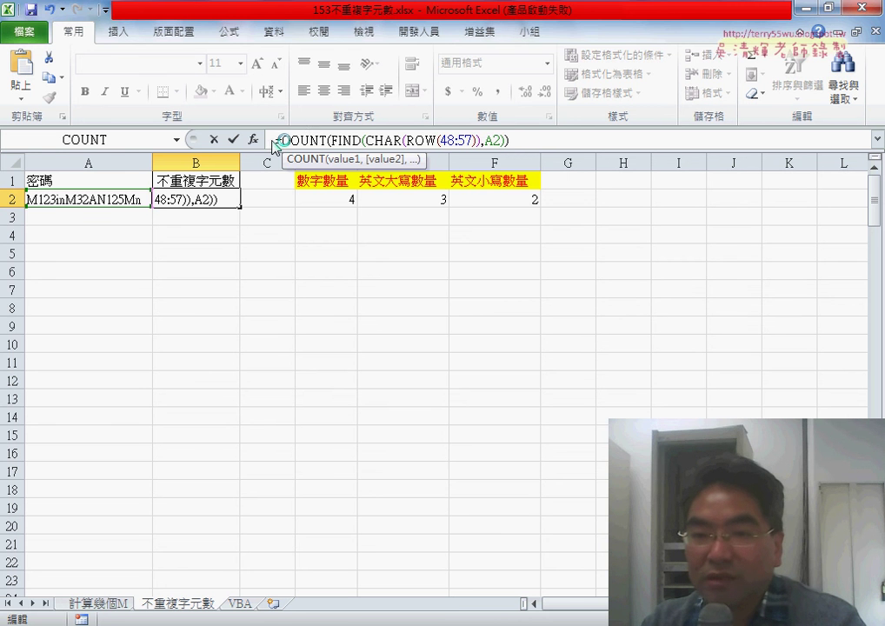
{"action": "left_click", "coordinate": [253, 139]}
Step: Copy Value1 into Value2 and change its range to ROW(65:90) for uppercase letters
{"action": "right_click", "coordinate": [426, 306]}
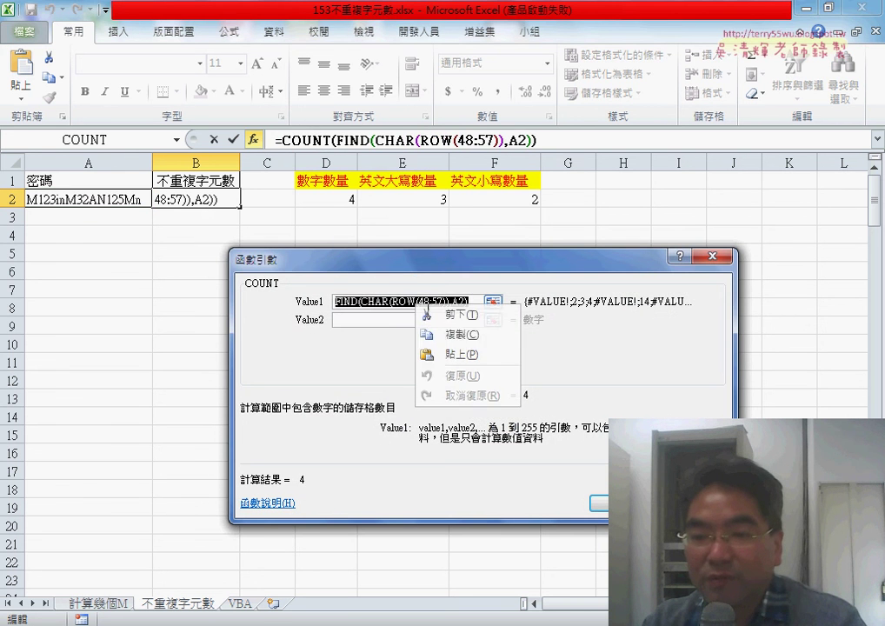
{"action": "left_click", "coordinate": [460, 334]}
{"action": "left_click", "coordinate": [385, 319]}
{"action": "right_click", "coordinate": [387, 320]}
{"action": "left_click", "coordinate": [428, 372]}
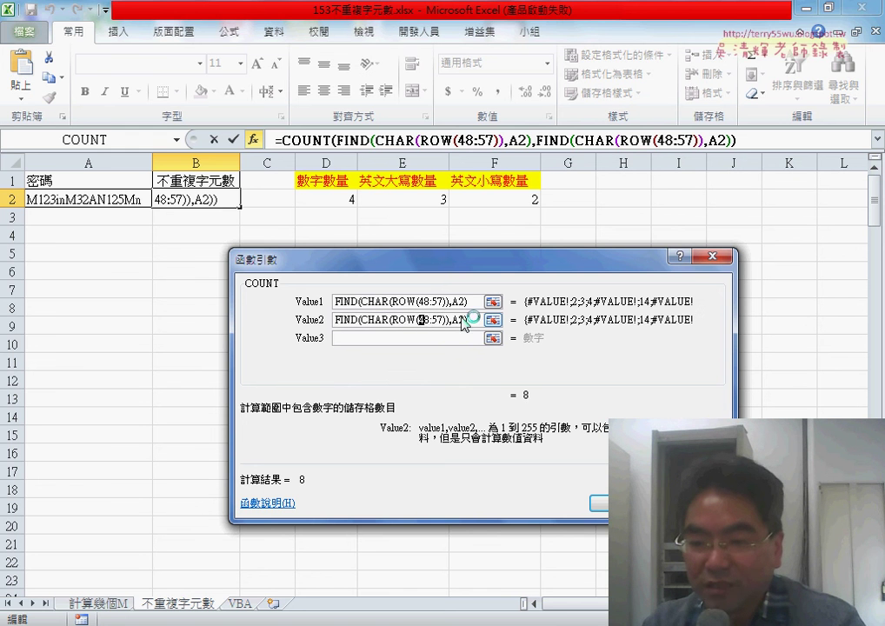
{"action": "double_click", "coordinate": [423, 319]}
{"action": "key", "text": "Delete"}
{"action": "type", "text": "65"}
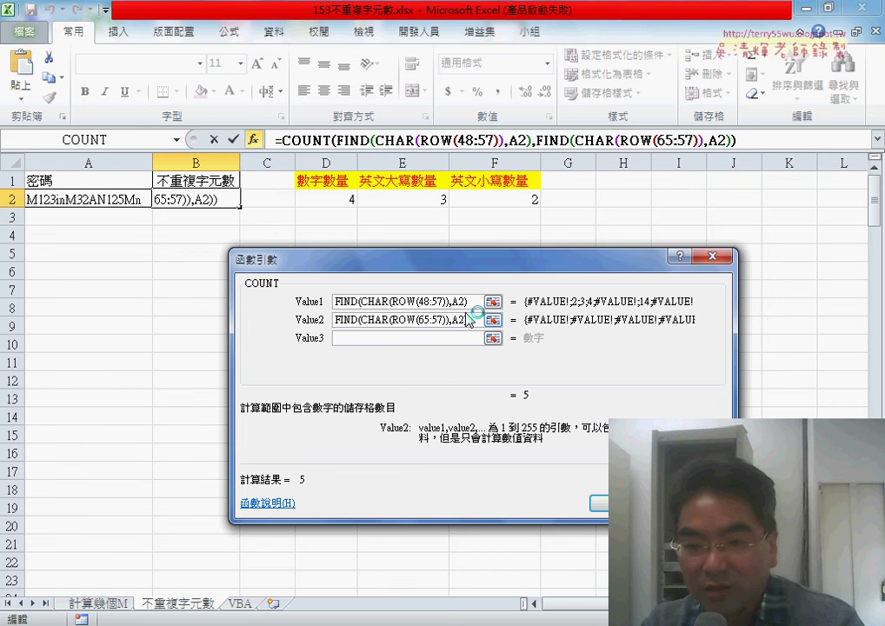
{"action": "key", "text": "Delete"}
{"action": "key", "text": "Delete"}
{"action": "type", "text": "90"}
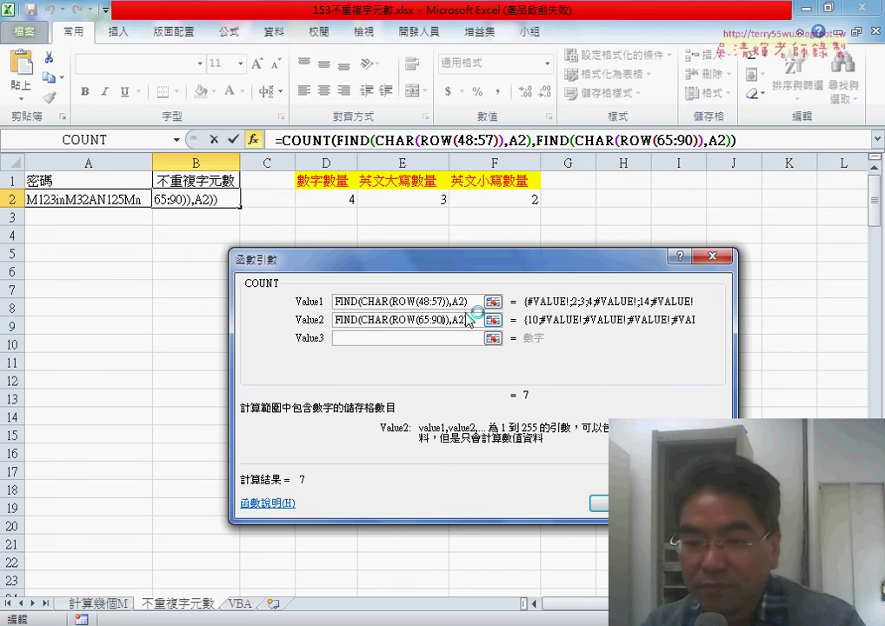
Step: Paste the lookup into Value3 with range ROW(97:122) for lowercase, and accept the formula
{"action": "left_click", "coordinate": [443, 338]}
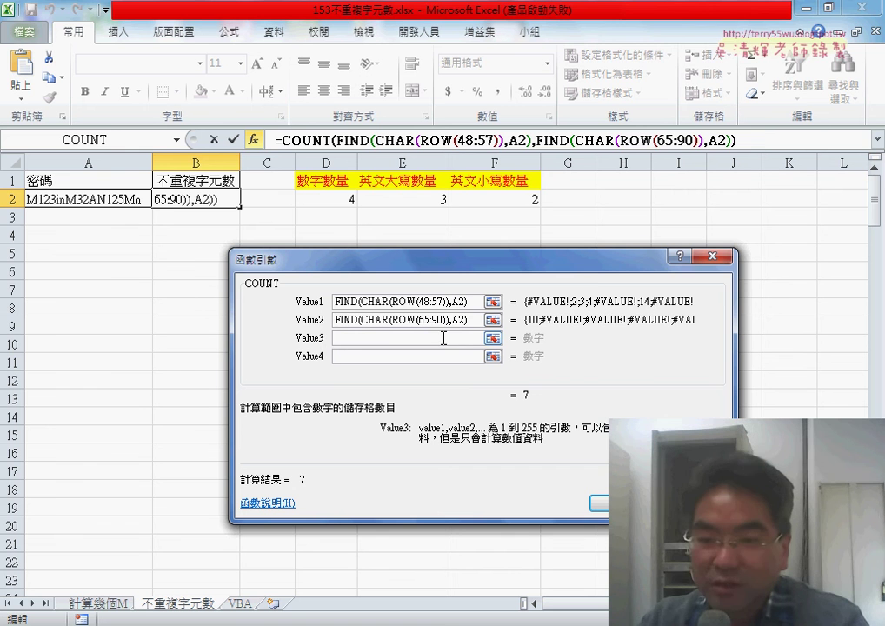
{"action": "key", "text": "ctrl+v"}
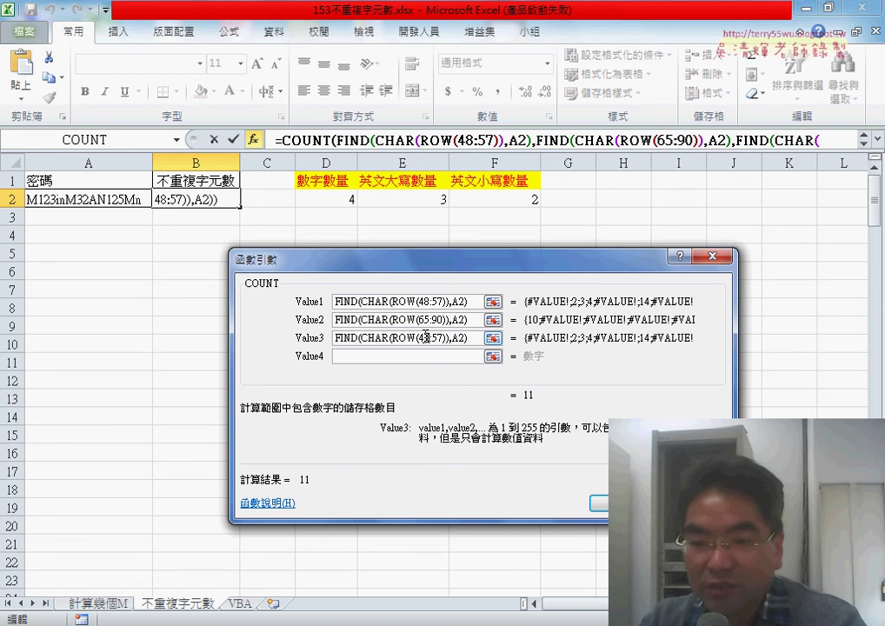
{"action": "double_click", "coordinate": [425, 337]}
{"action": "type", "text": "97"}
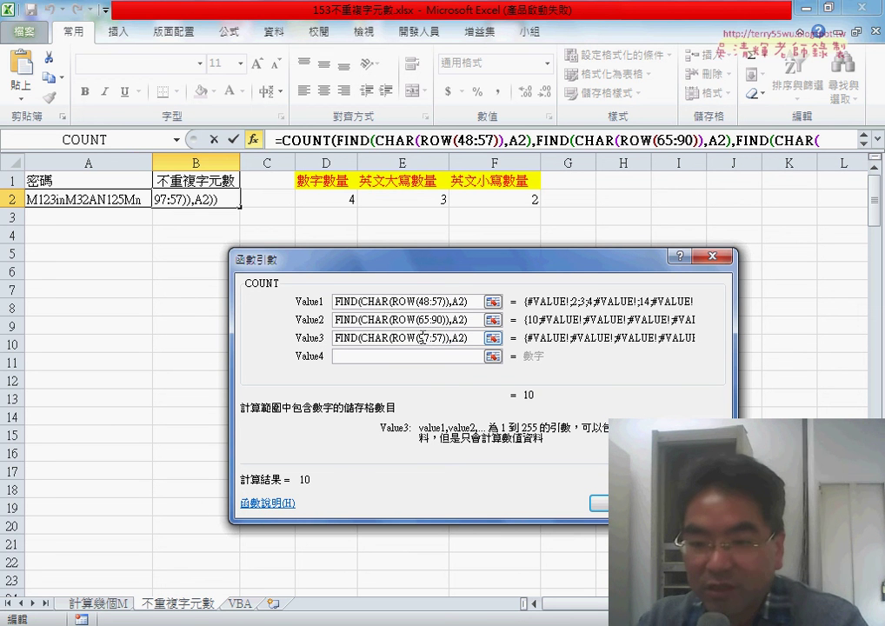
{"action": "double_click", "coordinate": [440, 338]}
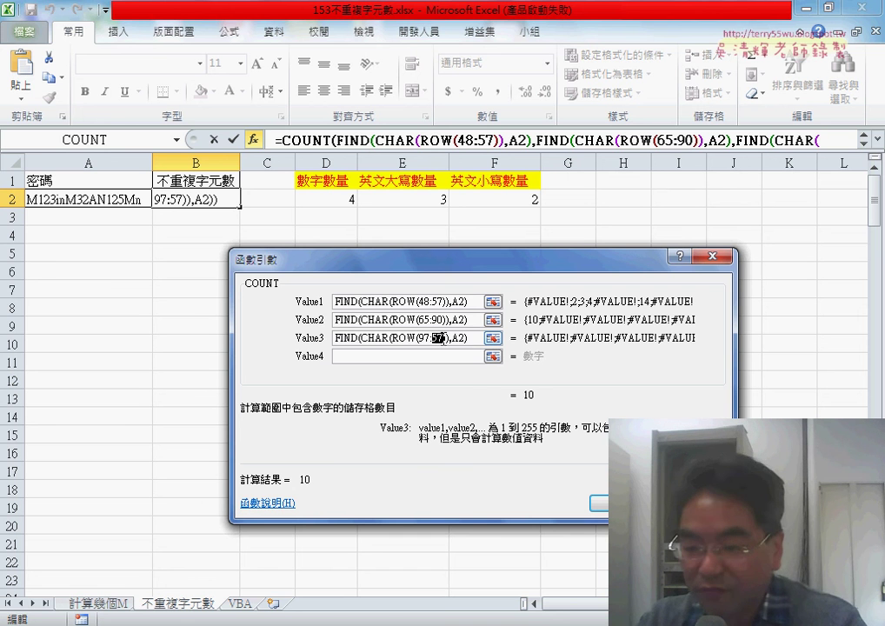
{"action": "type", "text": "122"}
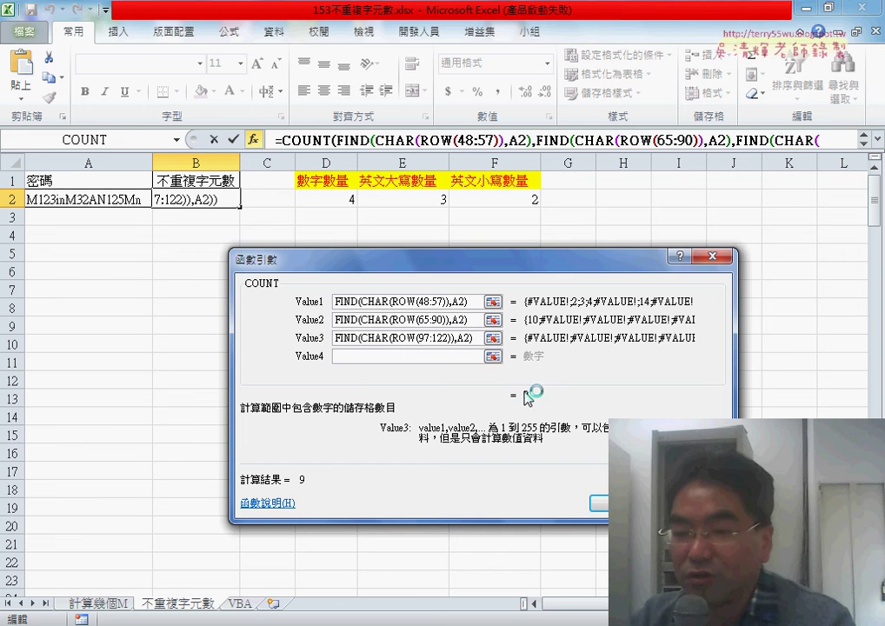
{"action": "left_click", "coordinate": [609, 502]}
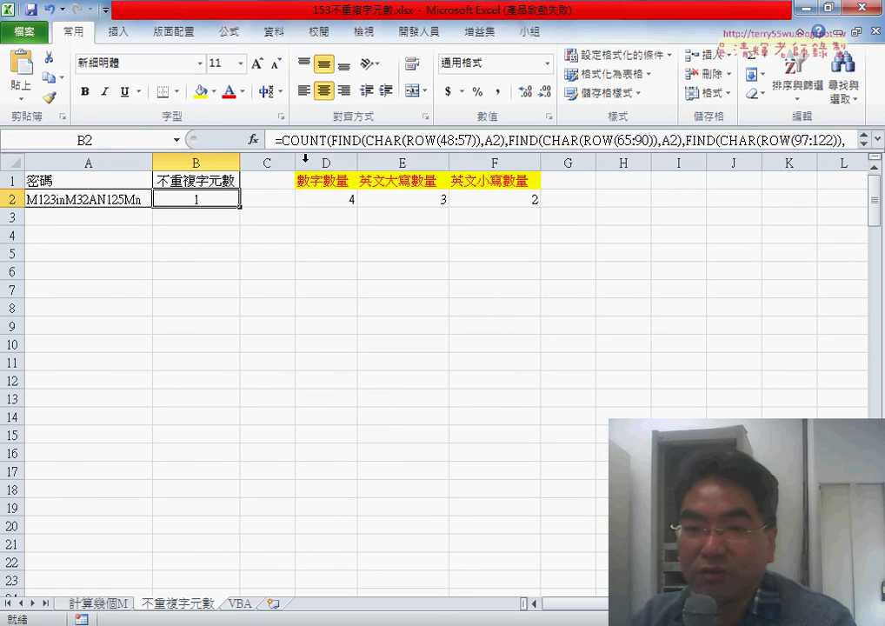
Step: Re-enter B2's three-part COUNT with Ctrl+Shift+Enter so it shows the total 9
{"action": "left_click", "coordinate": [326, 139]}
{"action": "key", "text": "ctrl+shift+Return"}
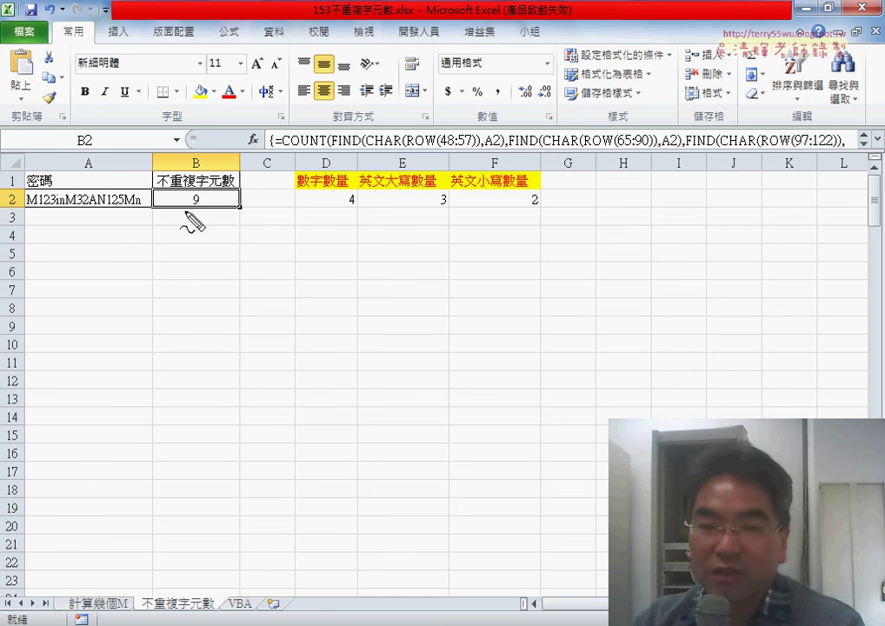
{"action": "mouse_move", "coordinate": [200, 179]}
{"action": "left_mouse_down"}
{"action": "mouse_move", "coordinate": [215, 205]}
{"action": "mouse_move", "coordinate": [276, 153]}
{"action": "left_mouse_up"}
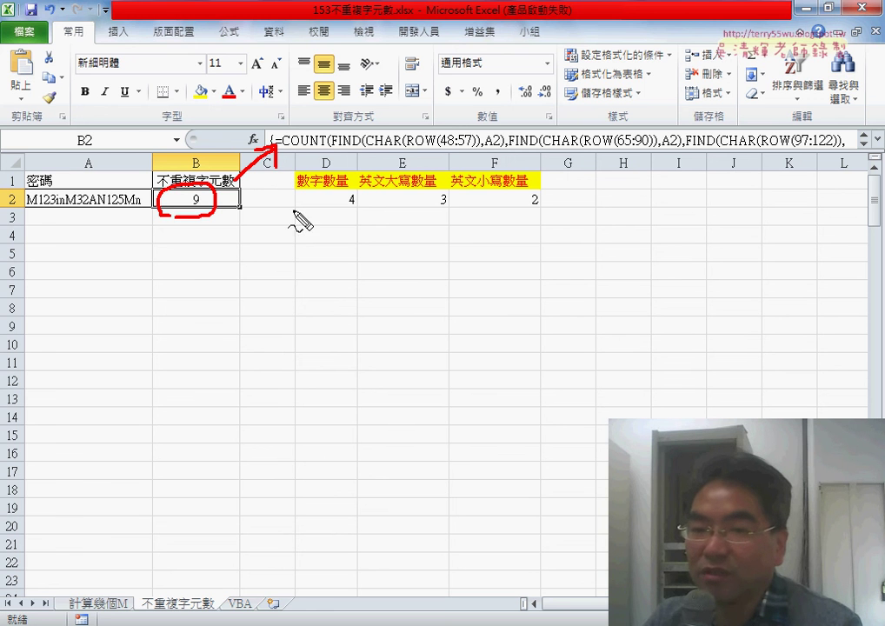
{"action": "left_click_drag", "start_coordinate": [351, 191], "coordinate": [351, 193]}
{"action": "left_click_drag", "start_coordinate": [433, 187], "coordinate": [445, 207]}
{"action": "left_click_drag", "start_coordinate": [522, 191], "coordinate": [528, 211]}
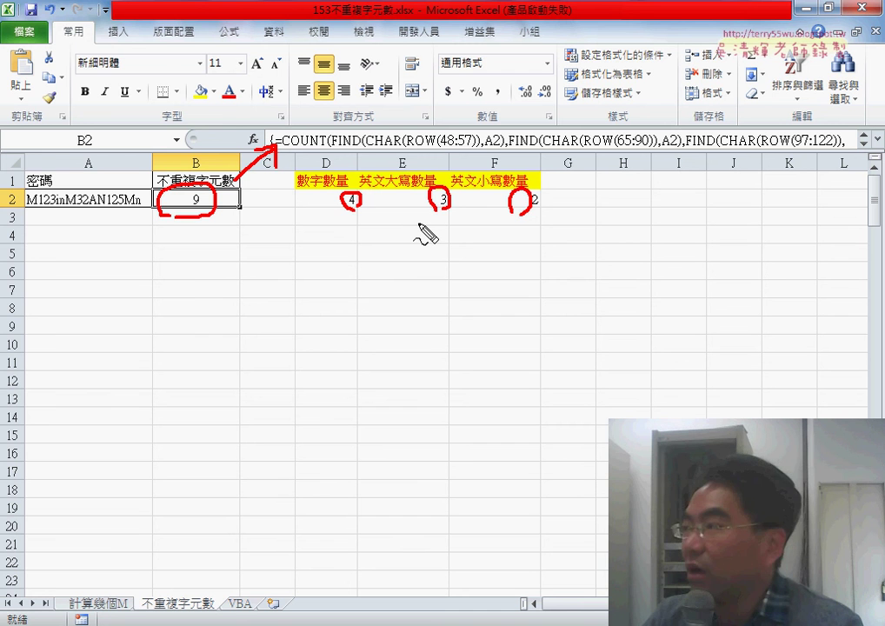
{"action": "left_click_drag", "start_coordinate": [278, 148], "coordinate": [491, 154]}
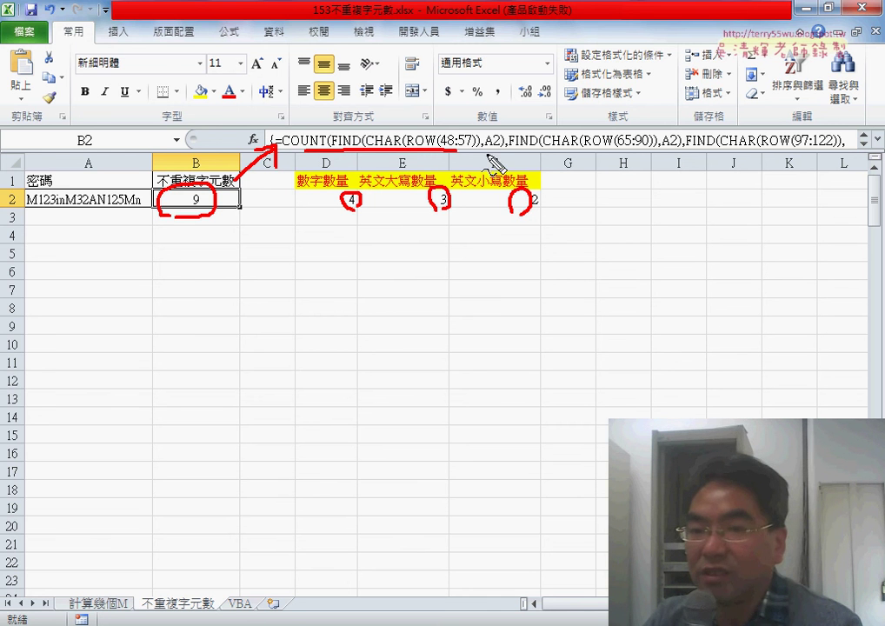
{"action": "mouse_move", "coordinate": [216, 613]}
{"action": "left_mouse_down"}
{"action": "mouse_move", "coordinate": [277, 613]}
{"action": "mouse_move", "coordinate": [261, 576]}
{"action": "left_mouse_up"}
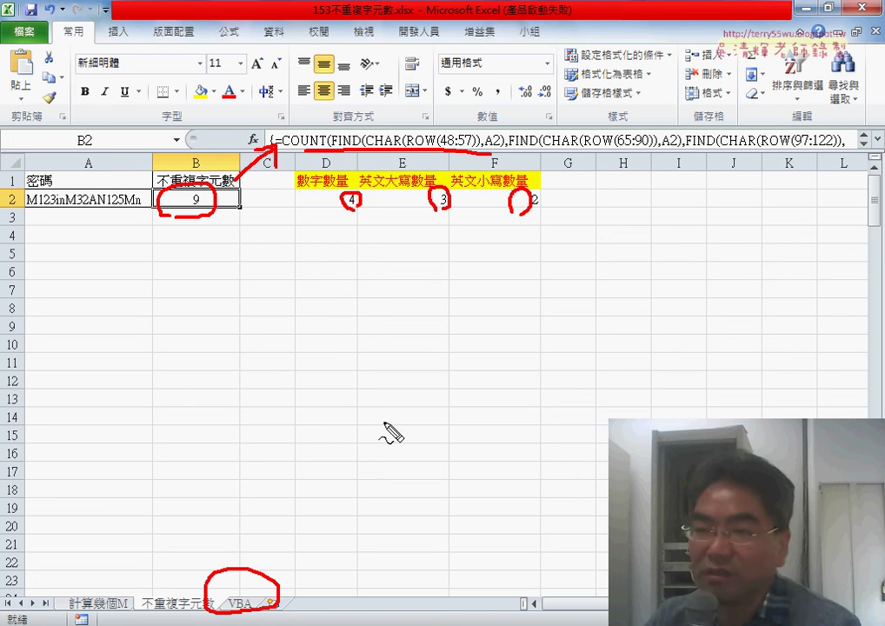